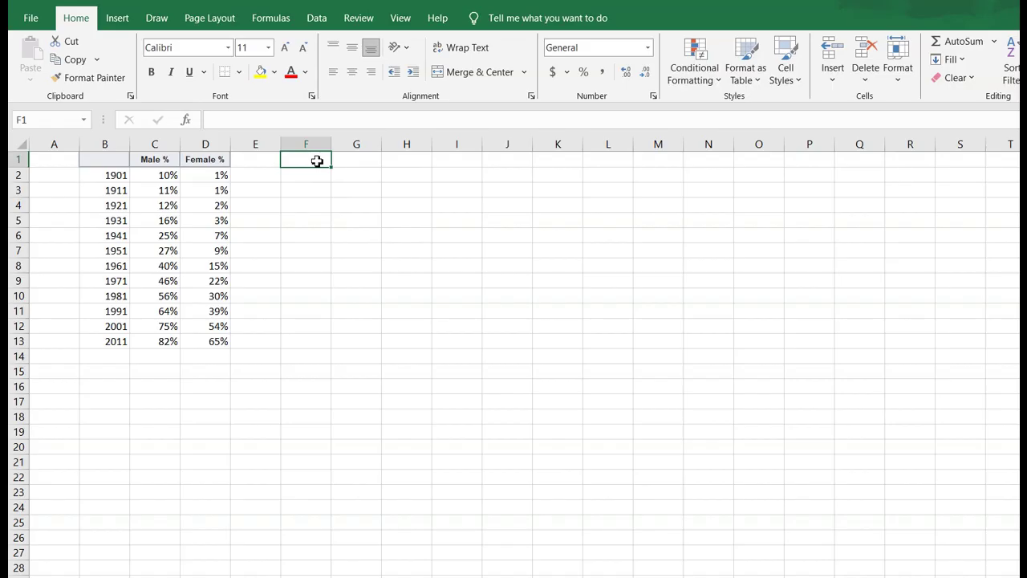
Step: Add the 'Female %' and 'Male %' headers and enter =-1*D2 in F2 as a percentage
type("Female %")
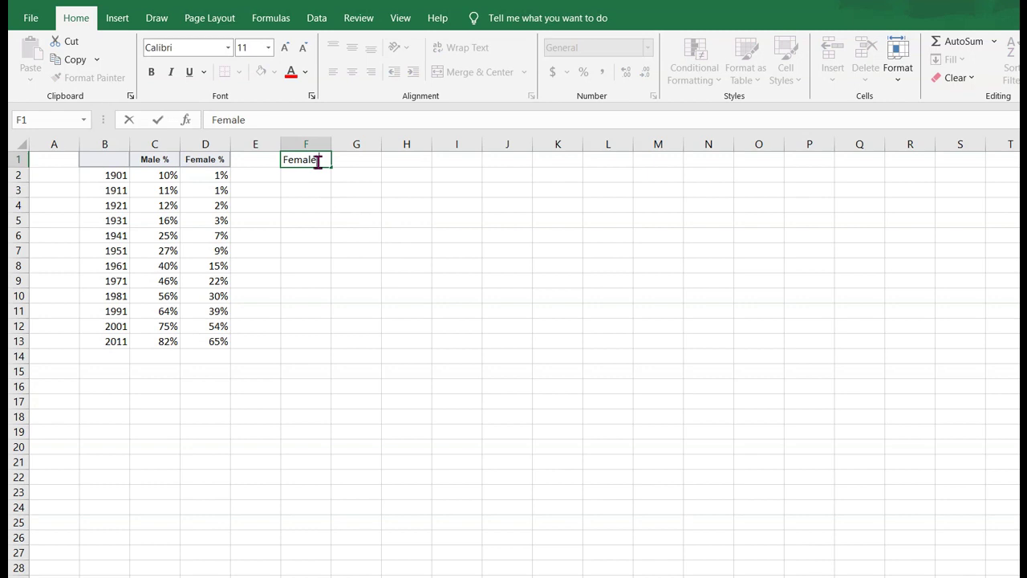
left_click(346, 161)
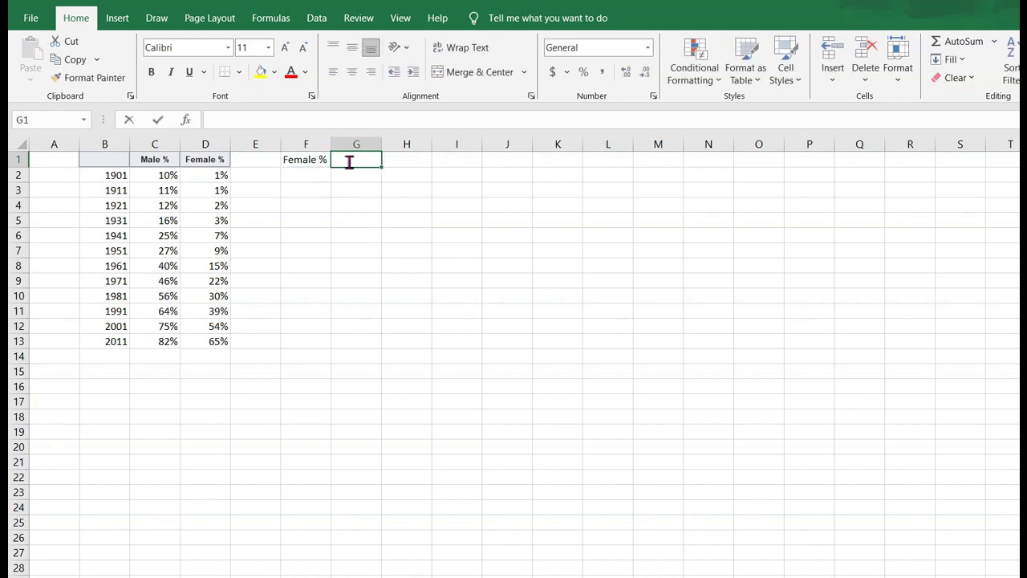
type("Male %")
key("Return")
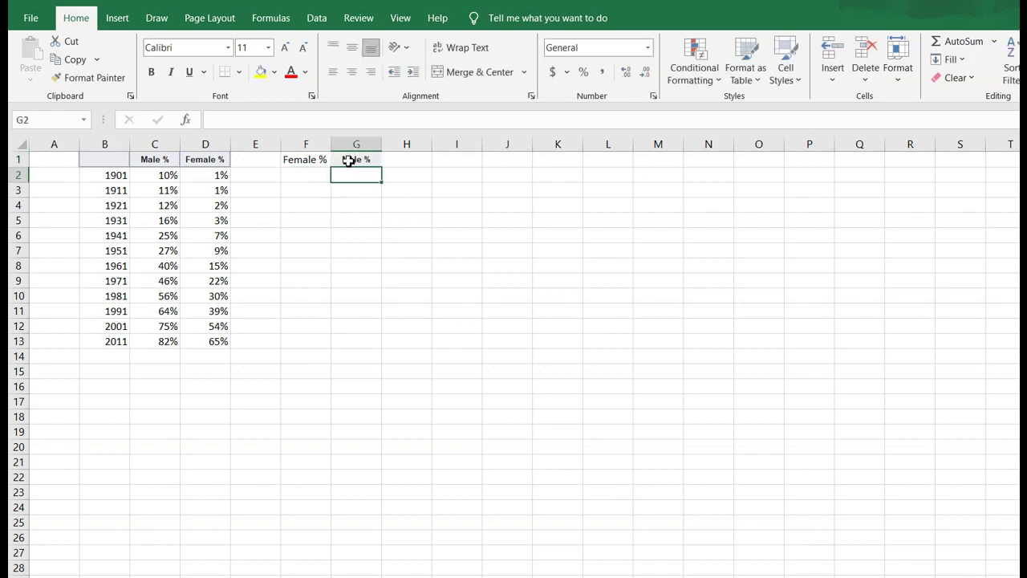
key("Left")
type("=-1 *")
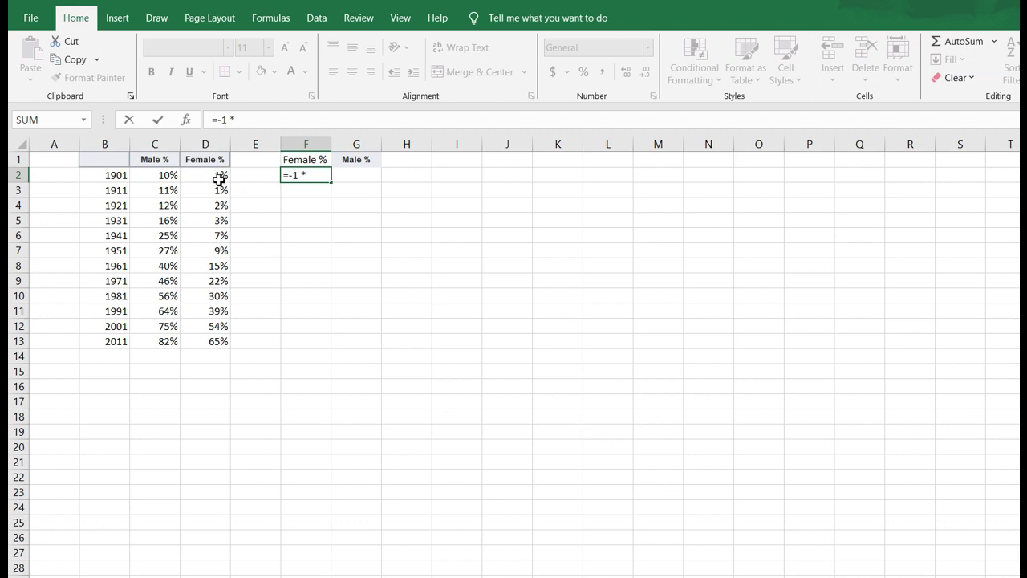
left_click(218, 177)
key("Return")
left_click(315, 175)
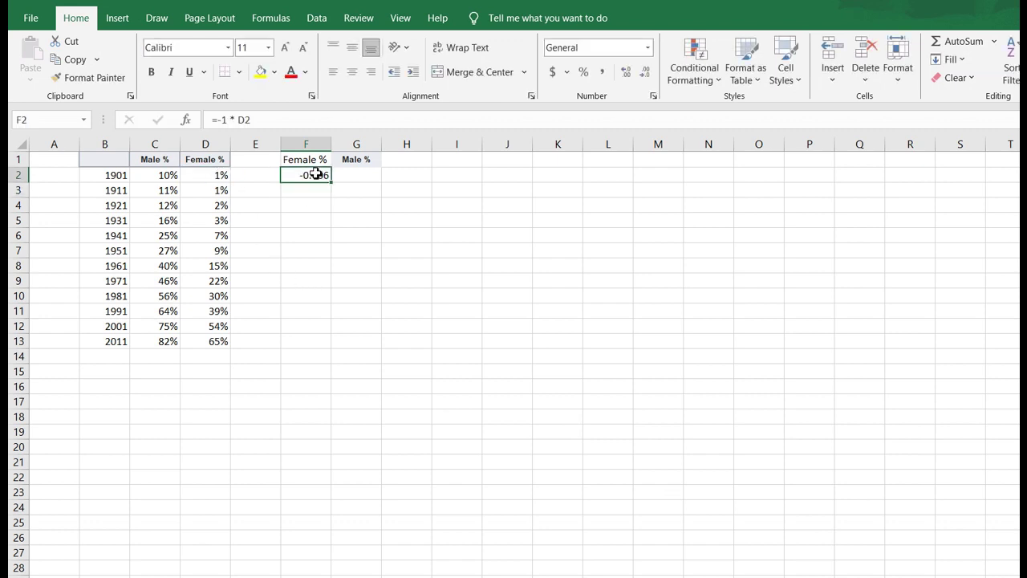
left_click(583, 75)
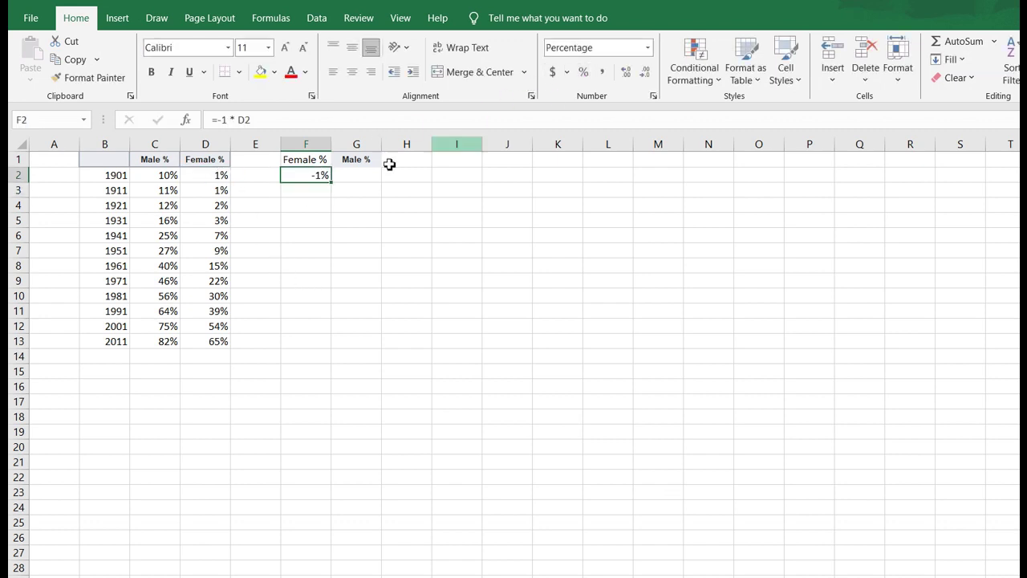
Step: Enter =C2 in G2 and fill both row-2 formulas down to row 13
left_click(358, 172)
type("=")
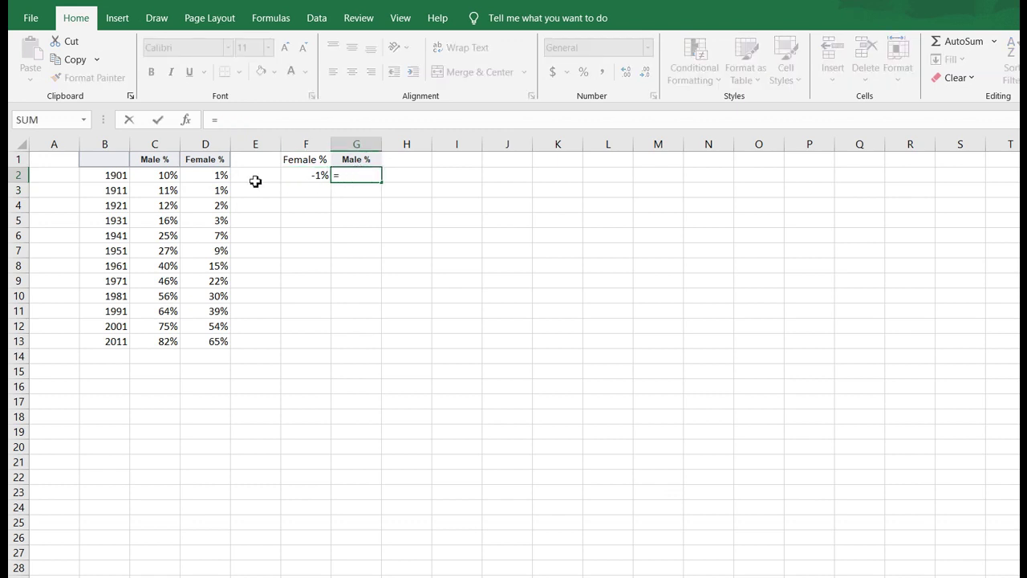
left_click(169, 175)
key("Return")
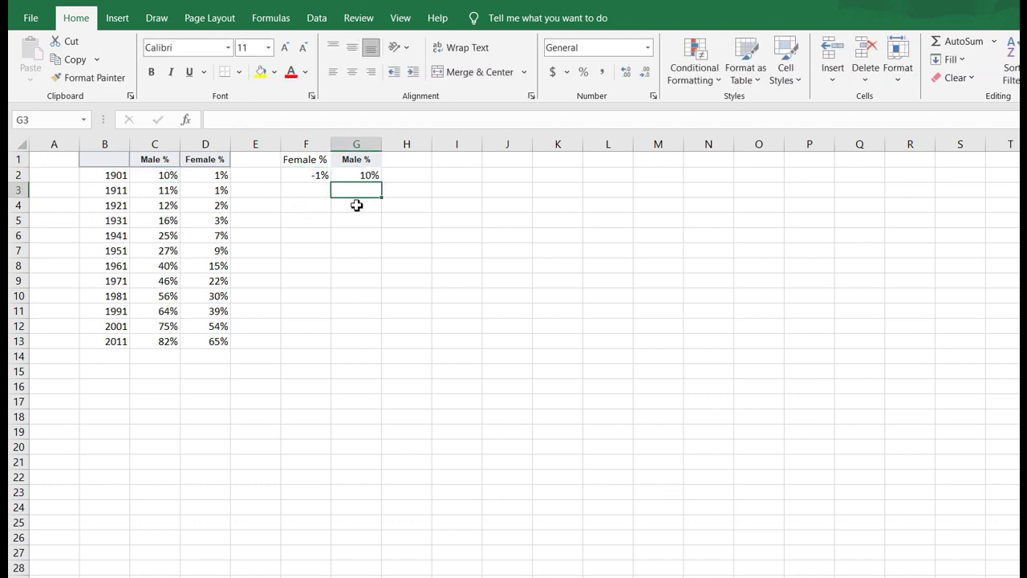
left_click(302, 178)
left_click(360, 177, "shift")
left_click_drag(384, 183, 380, 353)
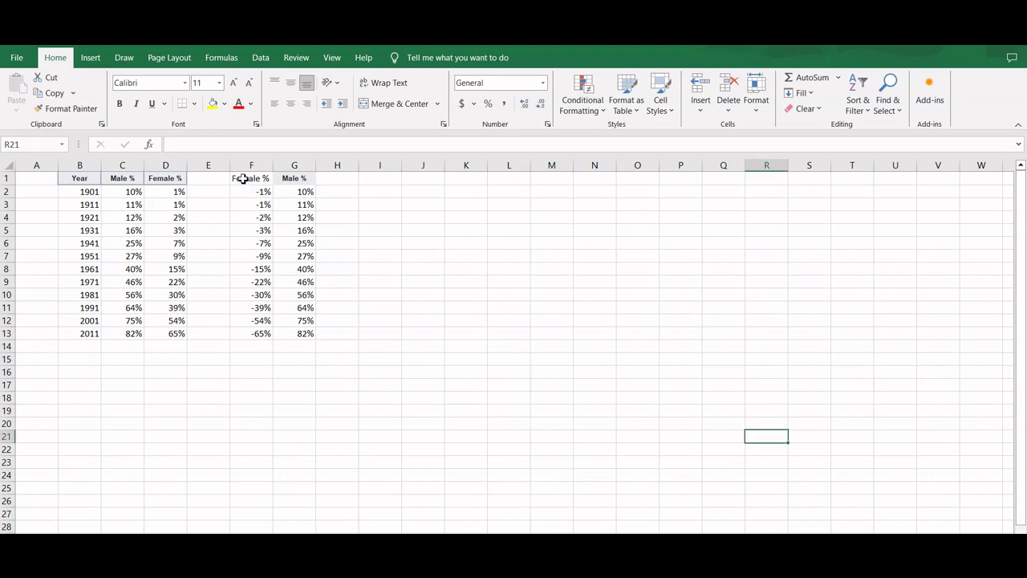
Step: Insert a stacked bar chart of F1:G13, then move it up and enlarge it to column R, row 22
left_click_drag(243, 179, 310, 332)
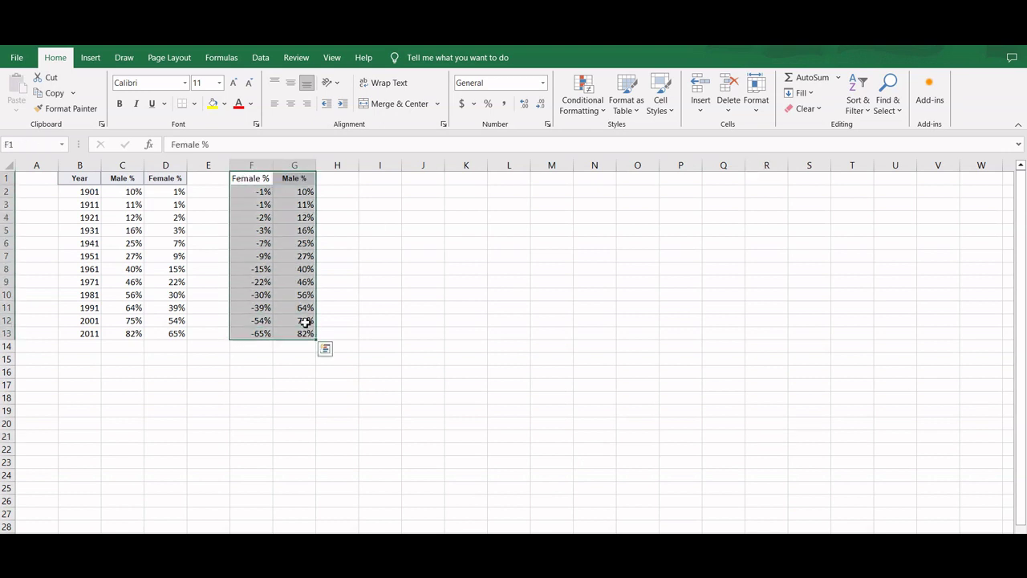
left_click(93, 59)
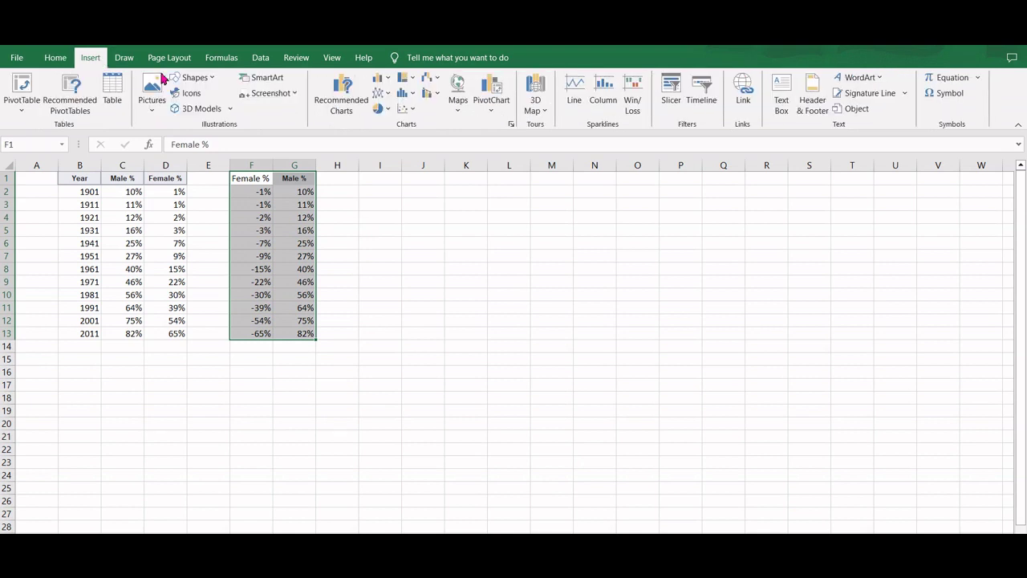
left_click(379, 80)
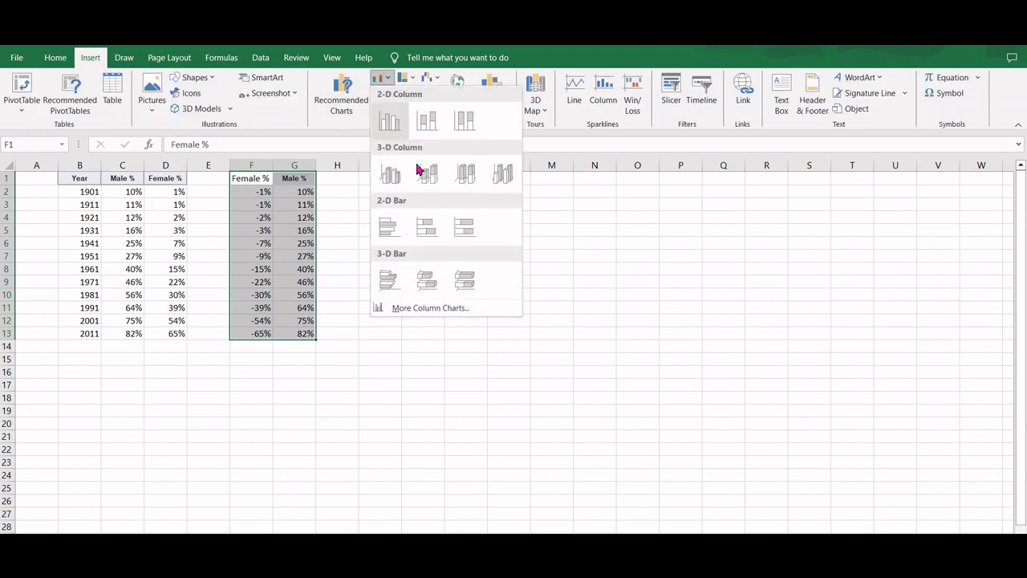
left_click(430, 229)
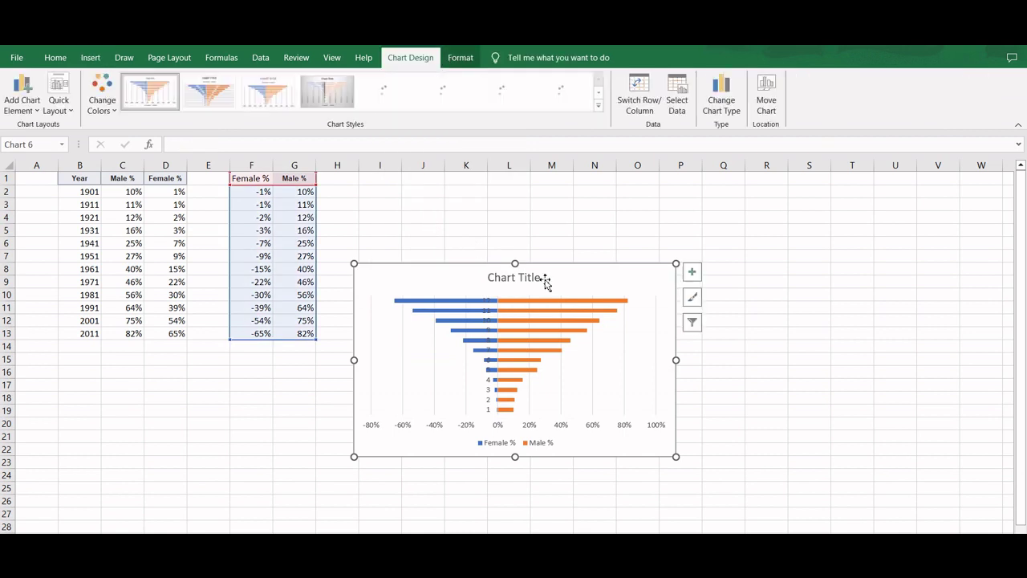
left_click_drag(581, 275, 565, 186)
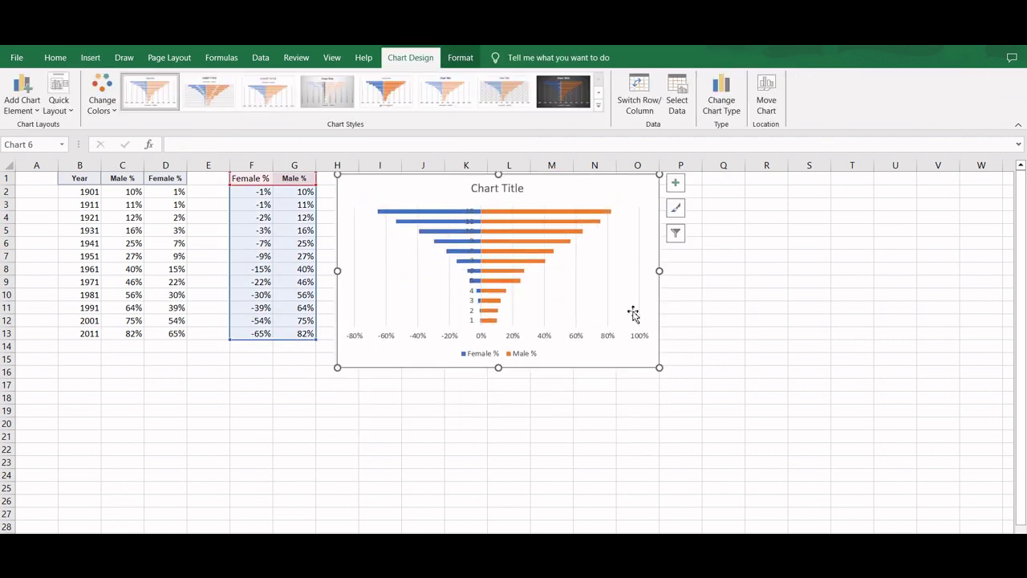
left_click_drag(659, 363, 778, 451)
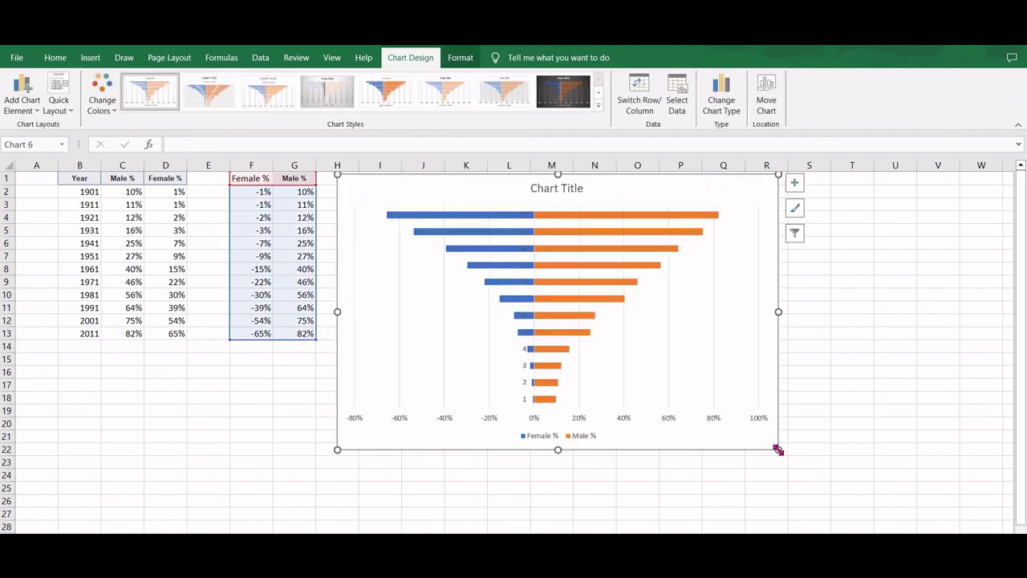
left_click(544, 402)
Step: Set the Male % series gap width to 20% in Format Data Series
right_click(545, 404)
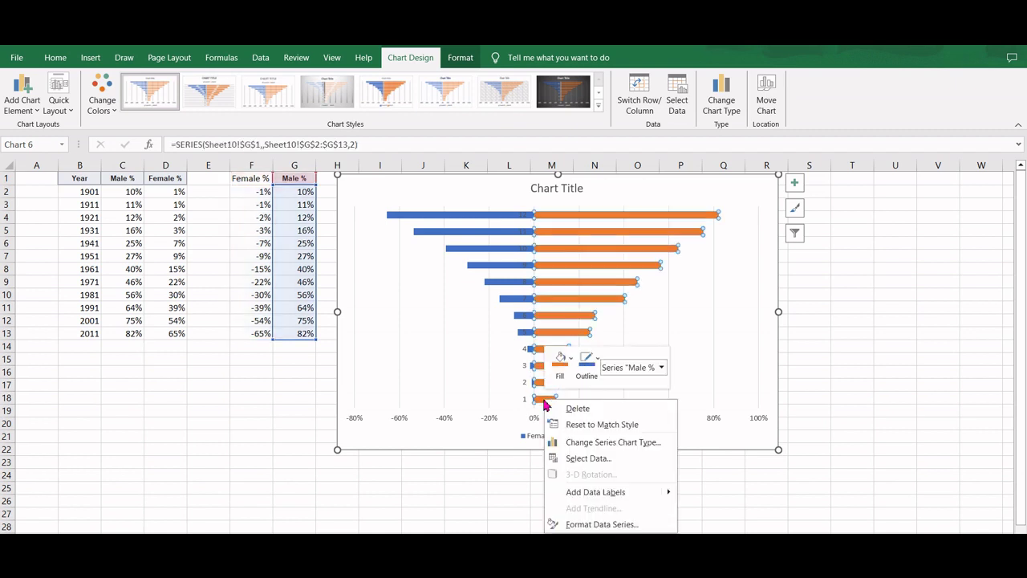
left_click(592, 525)
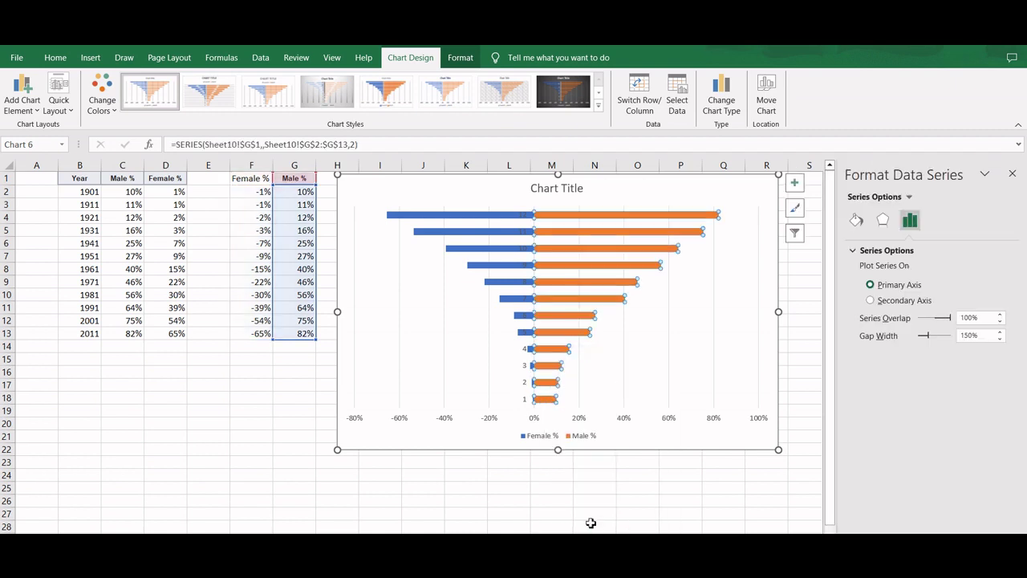
left_click(968, 337)
left_click_drag(968, 338, 949, 338)
type("20")
left_click(992, 336)
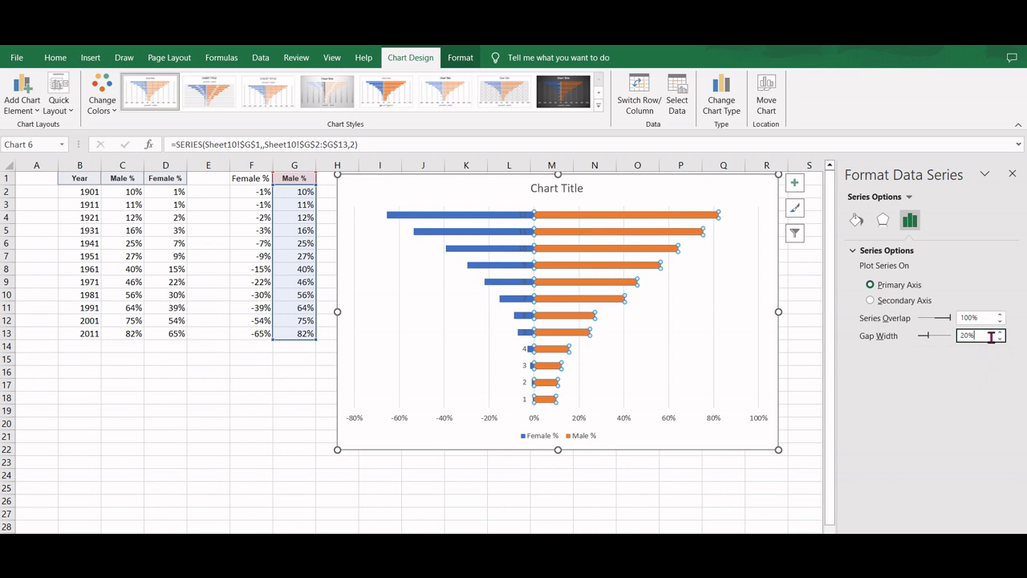
key("Return")
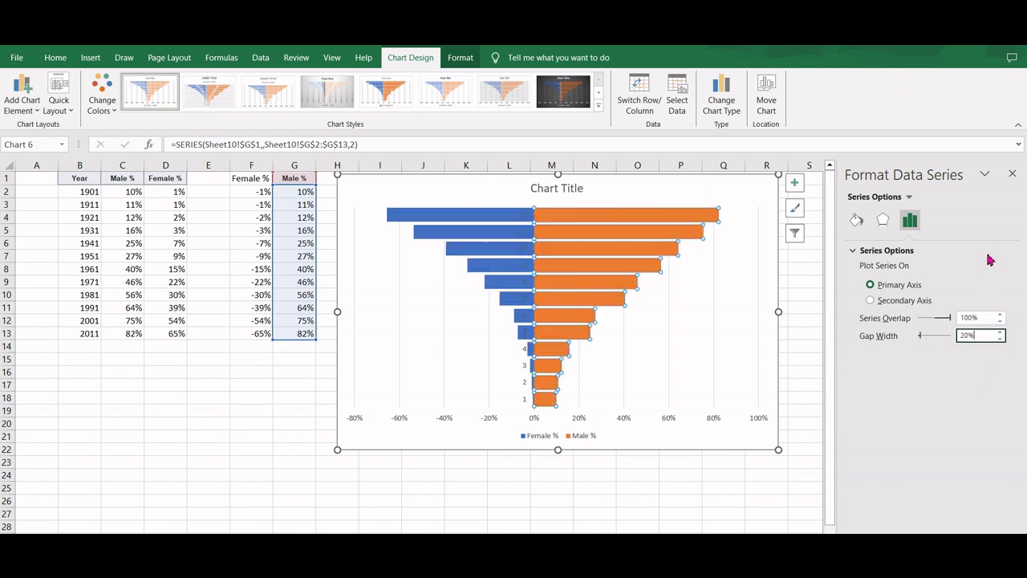
left_click(1012, 175)
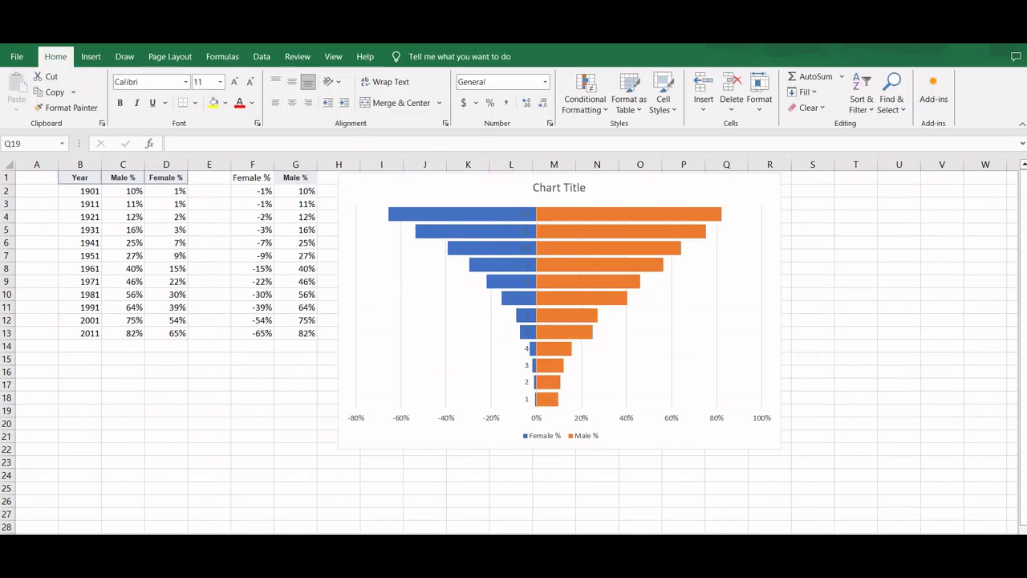
Step: Use the years in B2:B13 as the chart's horizontal axis labels via Select Data
left_click(527, 386)
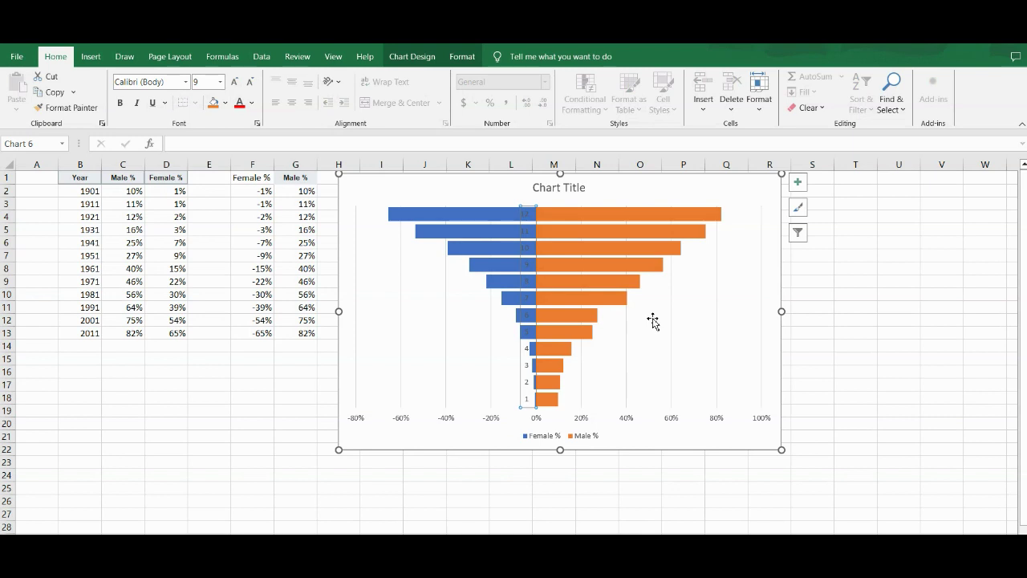
right_click(654, 321)
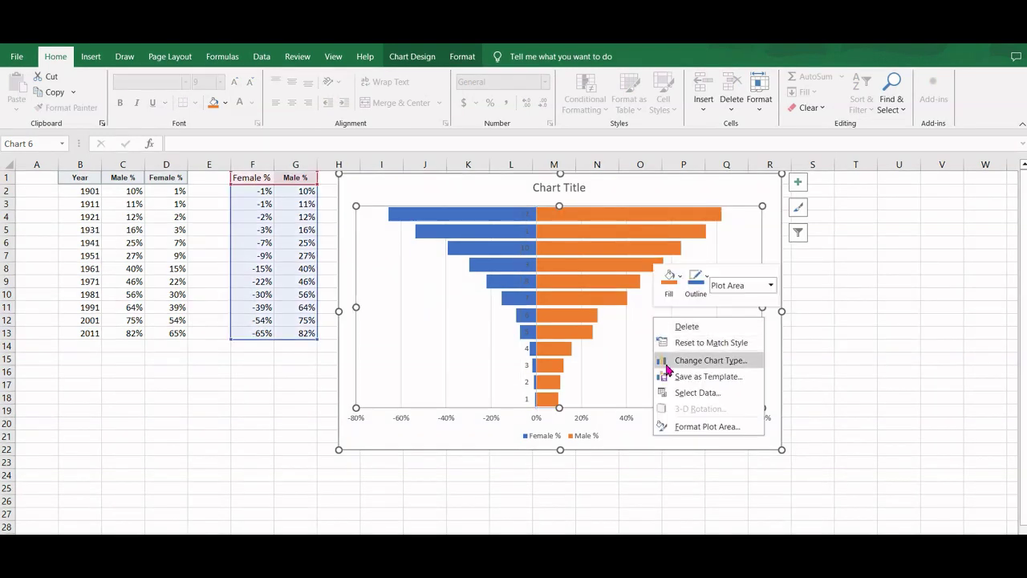
left_click(682, 394)
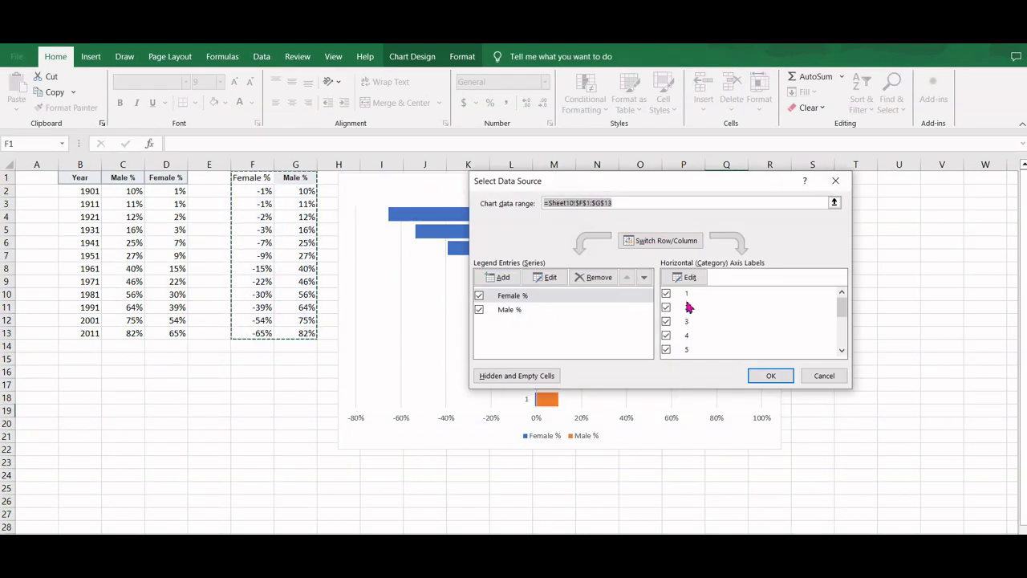
left_click(685, 277)
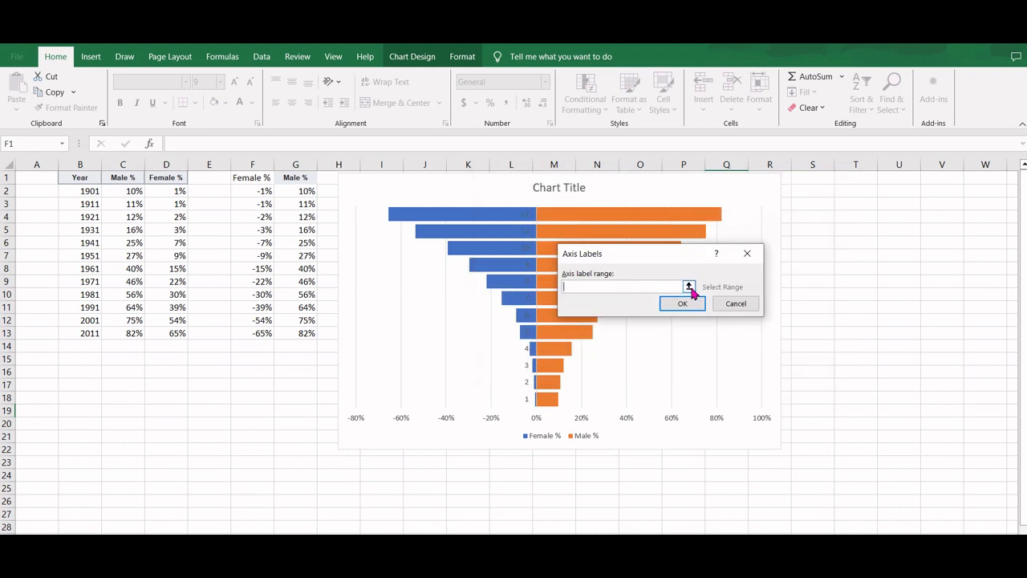
left_click(688, 284)
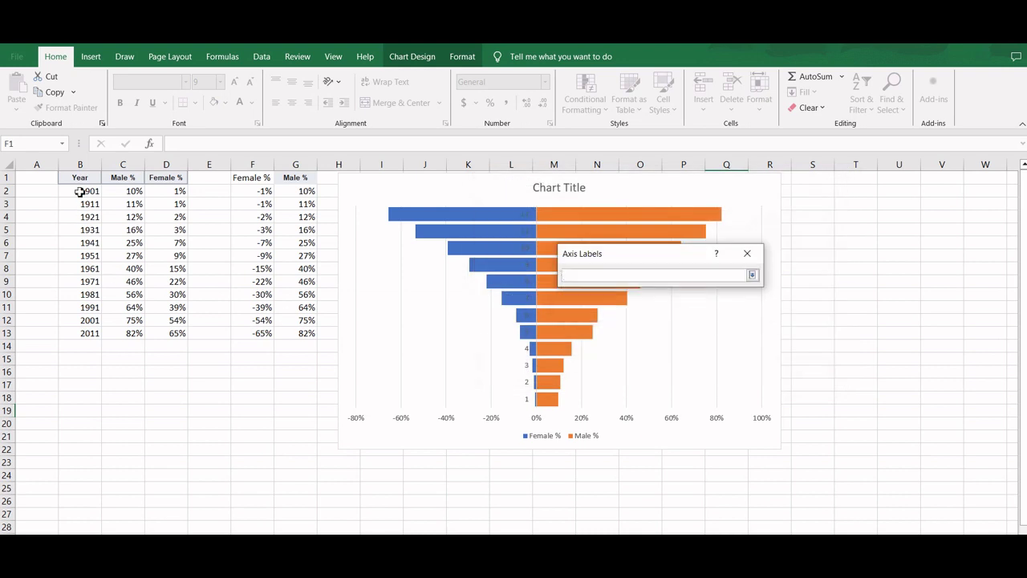
left_click_drag(82, 191, 88, 333)
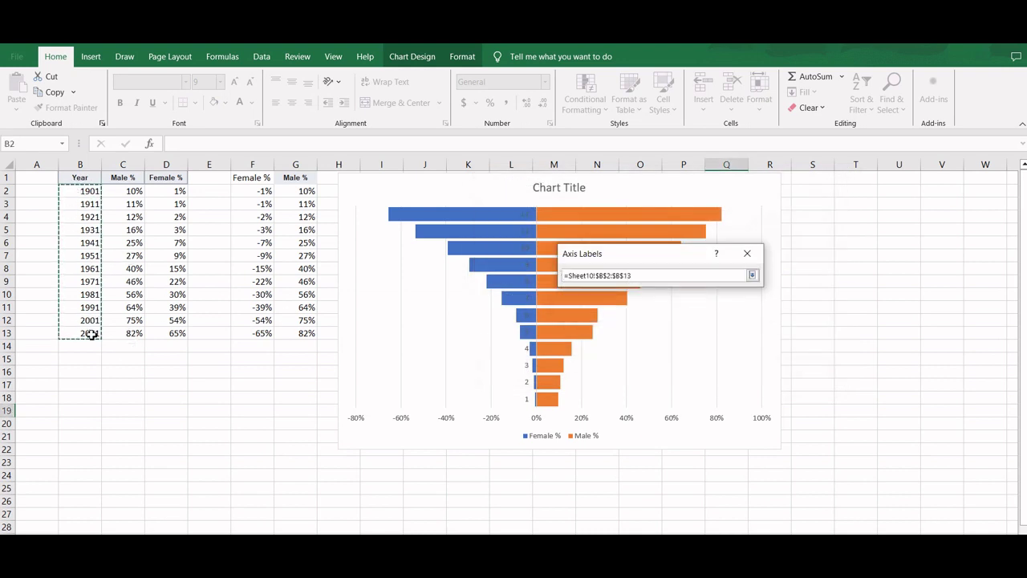
left_click(753, 276)
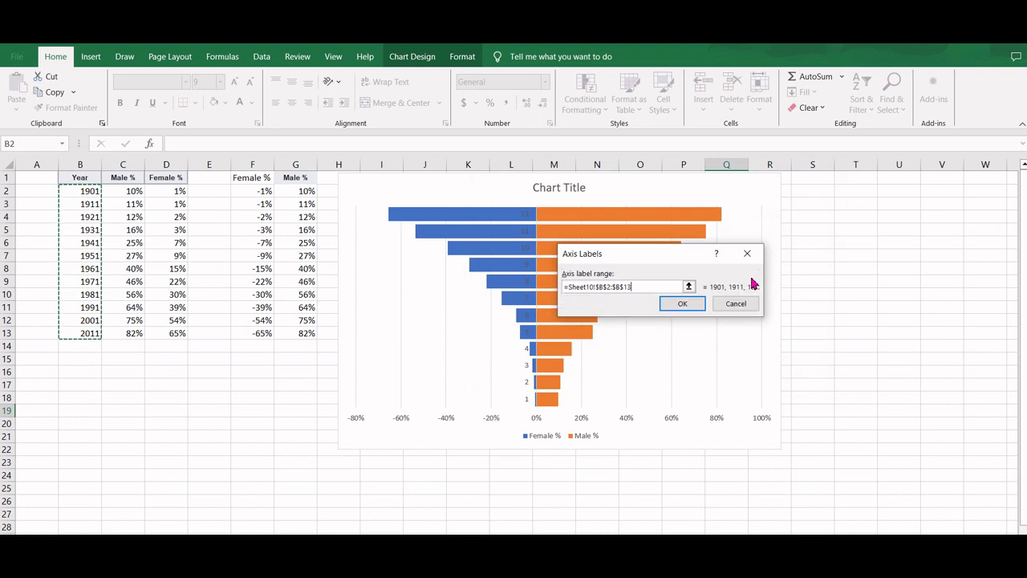
left_click(683, 301)
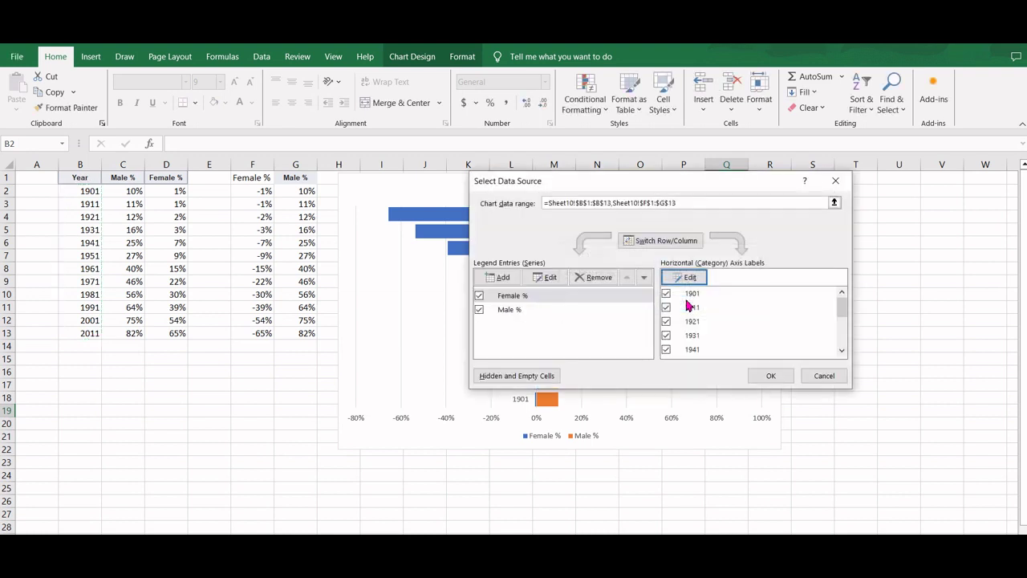
left_click(771, 378)
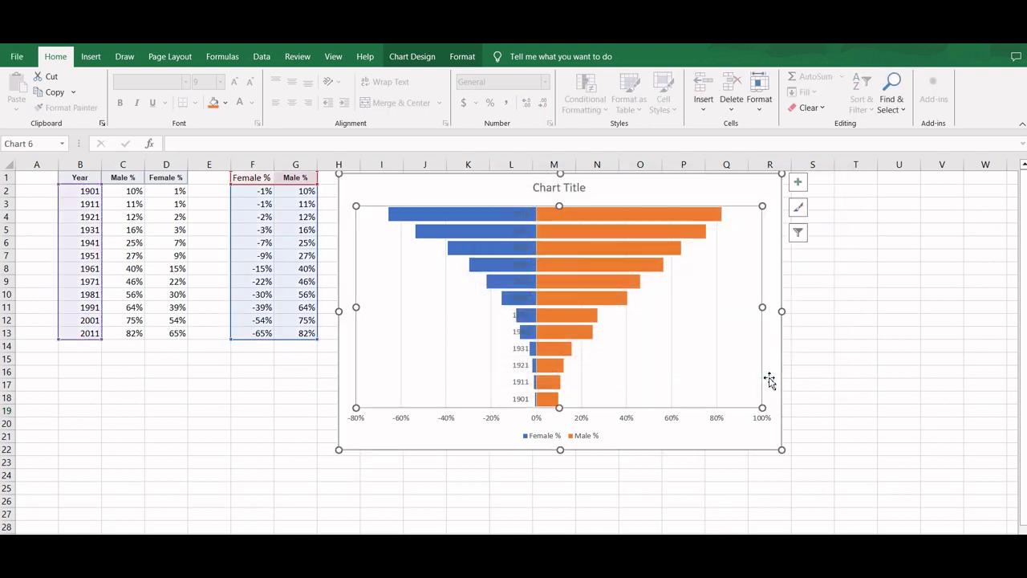
left_click(487, 423)
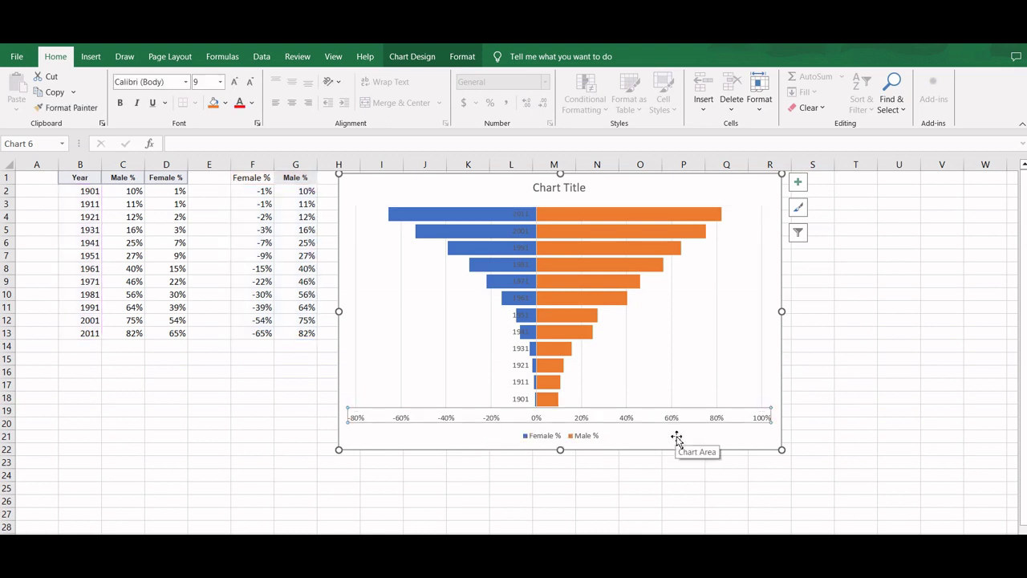
Step: Delete the horizontal percentage axis from the butterfly chart
key("Delete")
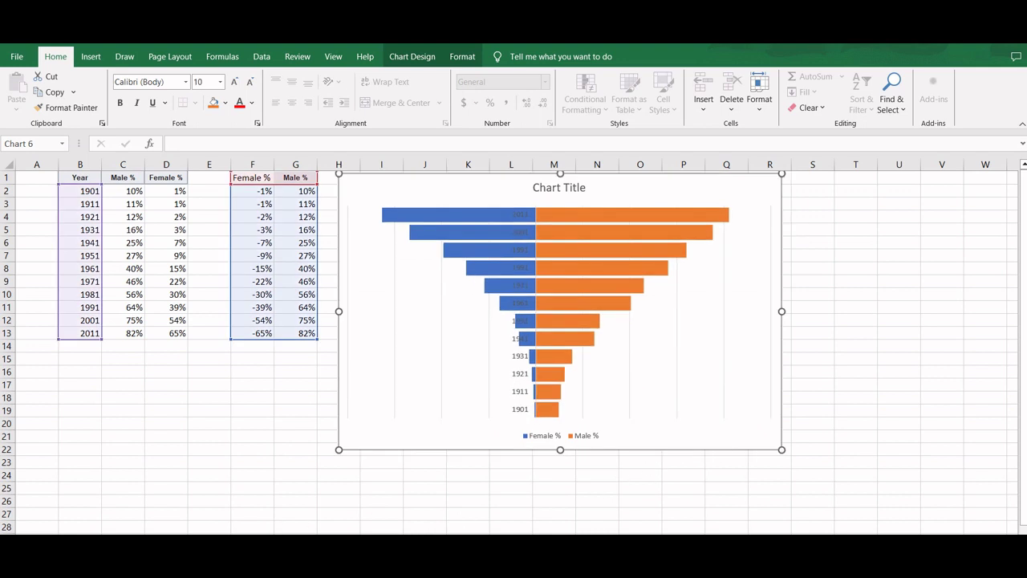
key("Escape")
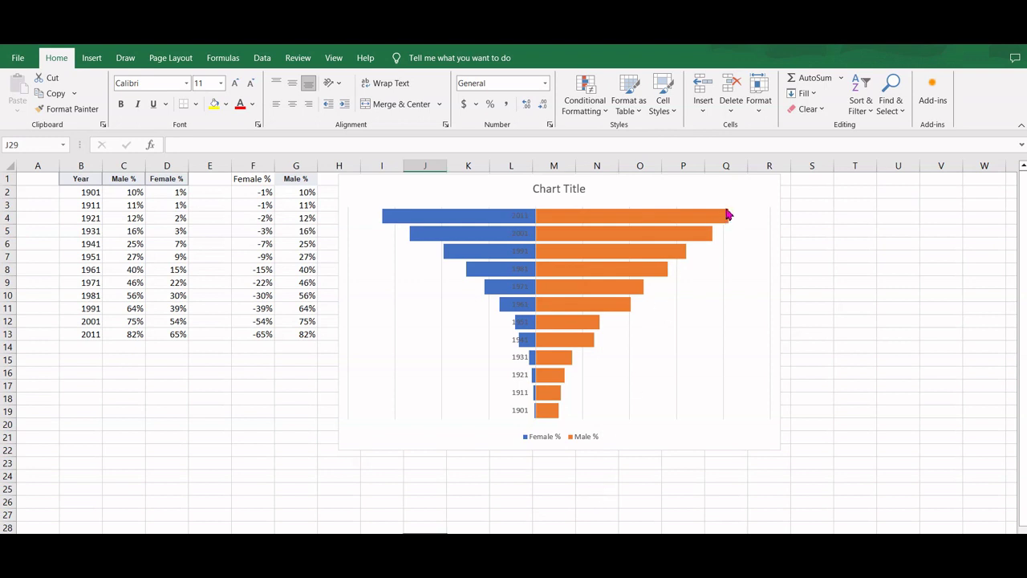
left_click(755, 195)
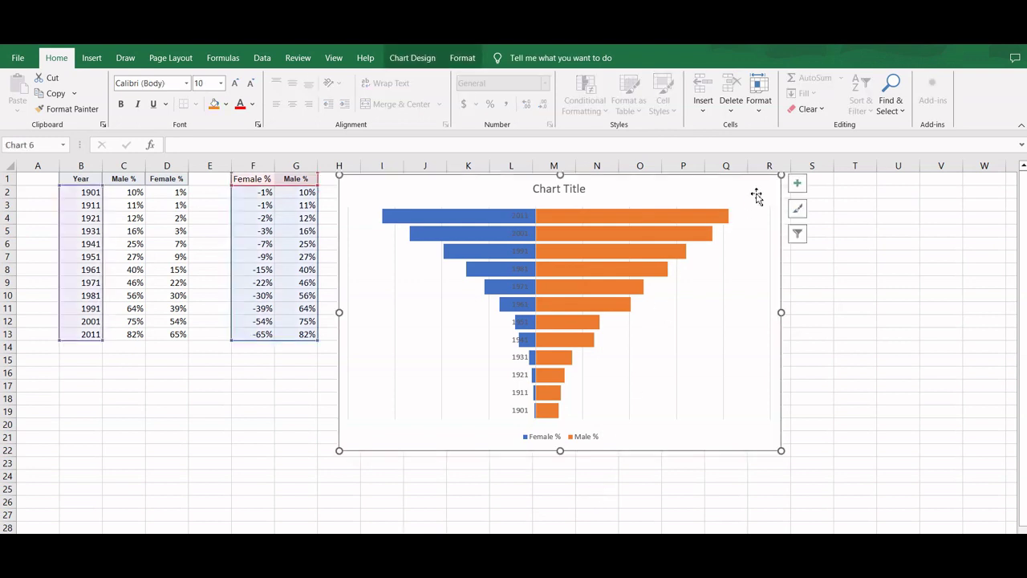
Step: Turn on Data Labels so every bar shows its percentage, e.g. -65% and 82%
left_click(797, 184)
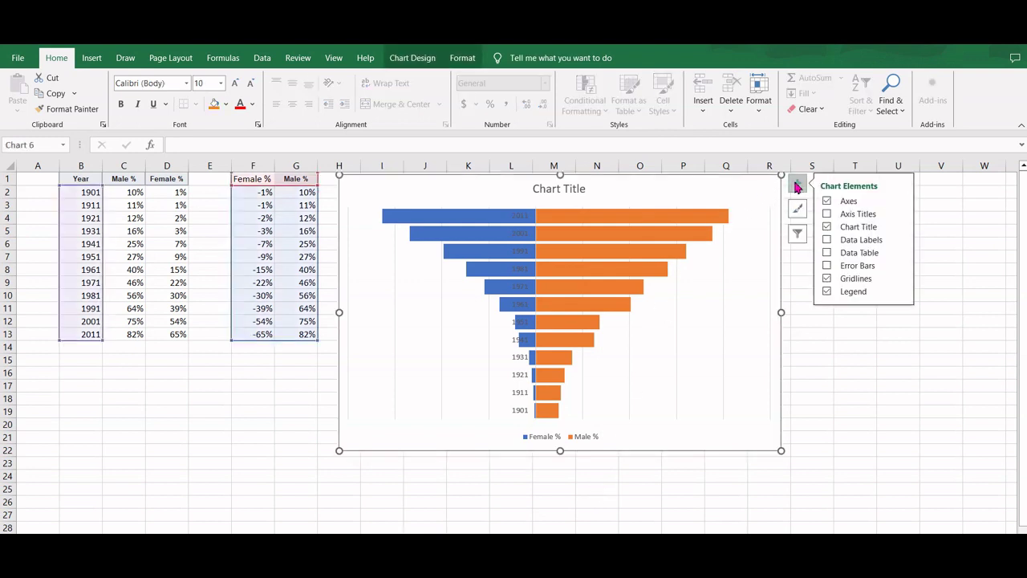
left_click(826, 241)
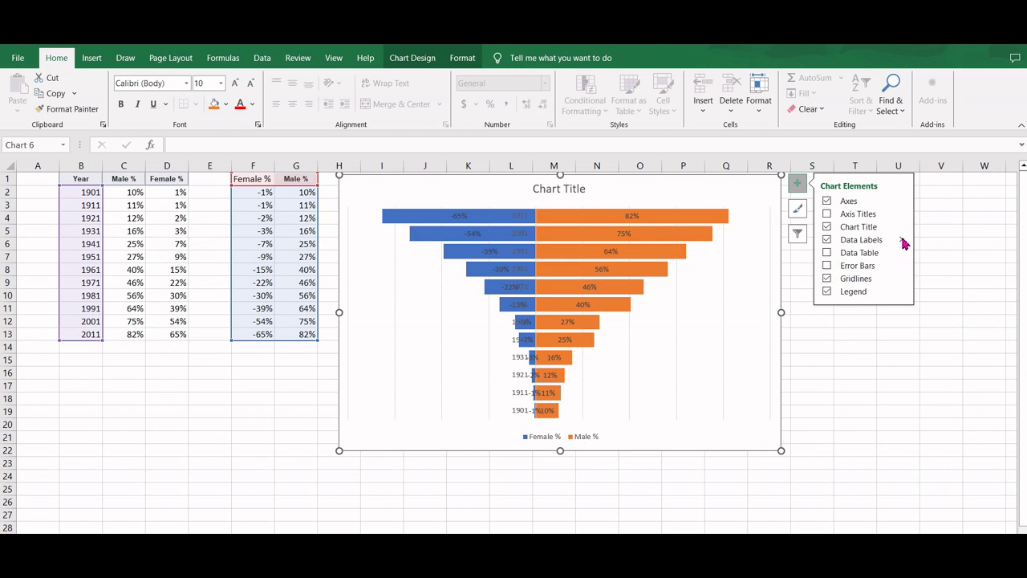
mouse_move(904, 241)
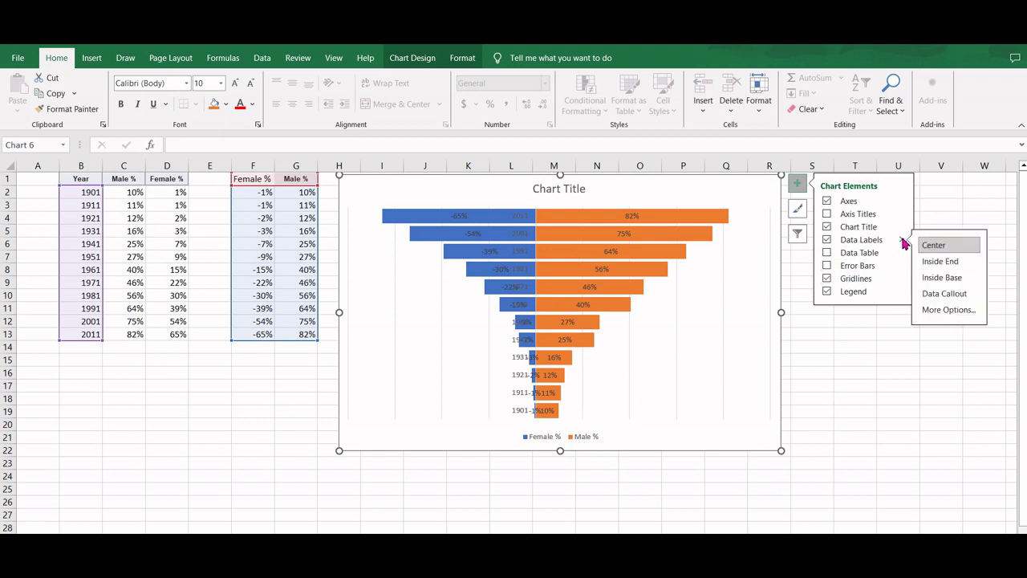
Step: Label the female bars with values from cells D2:D13 and untick Value
left_click(942, 313)
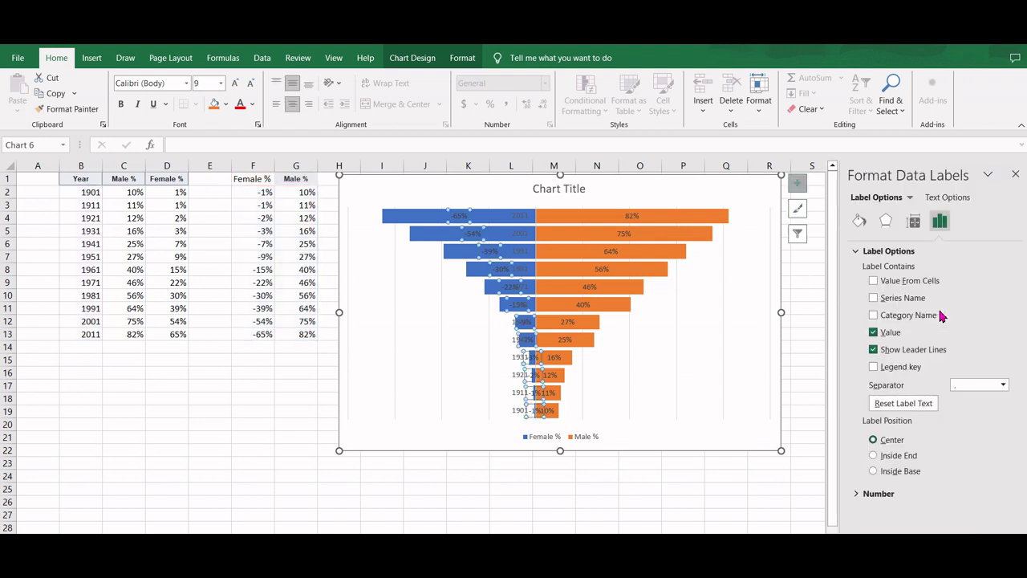
left_click(874, 281)
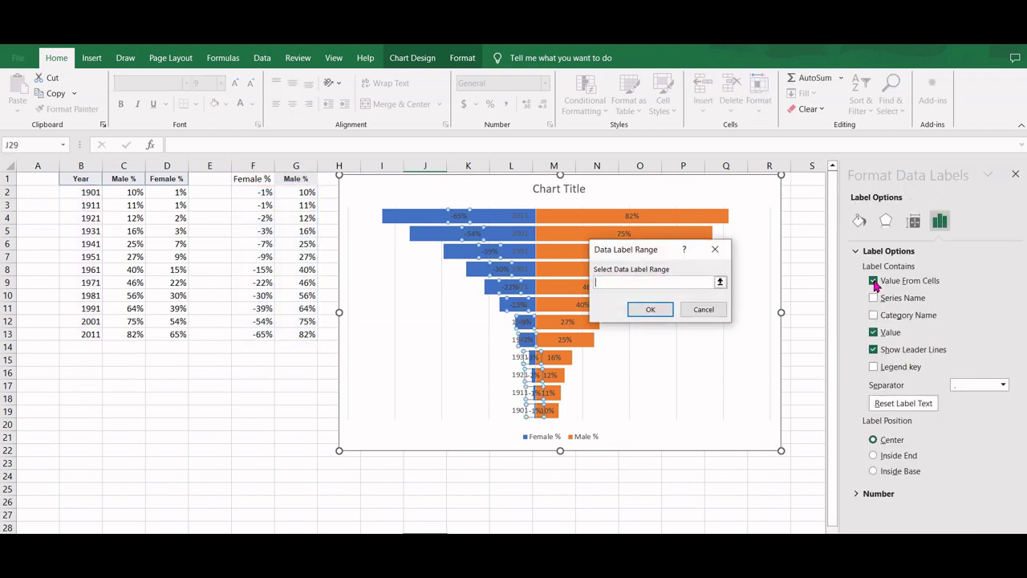
left_click(720, 282)
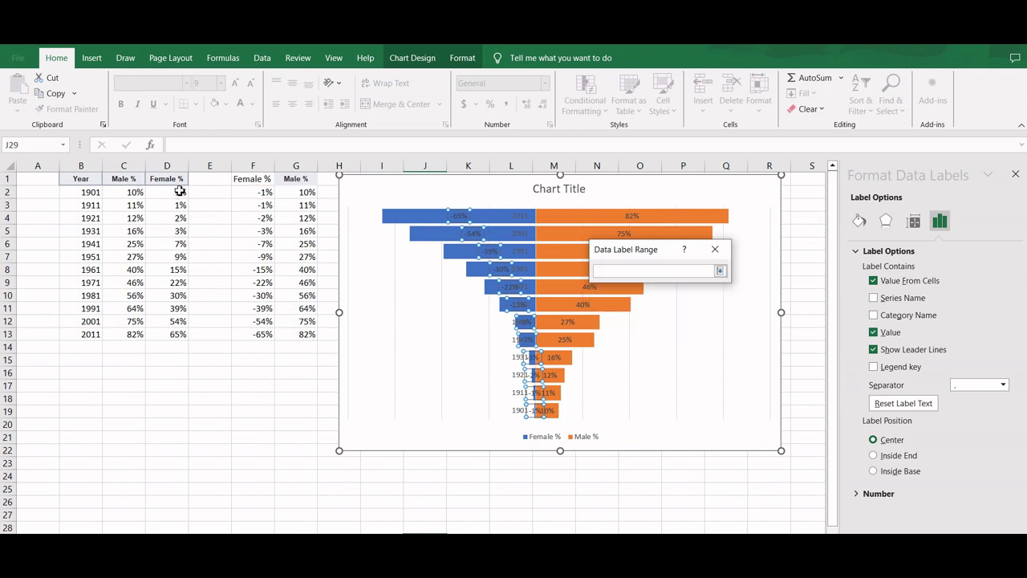
left_click_drag(179, 193, 181, 332)
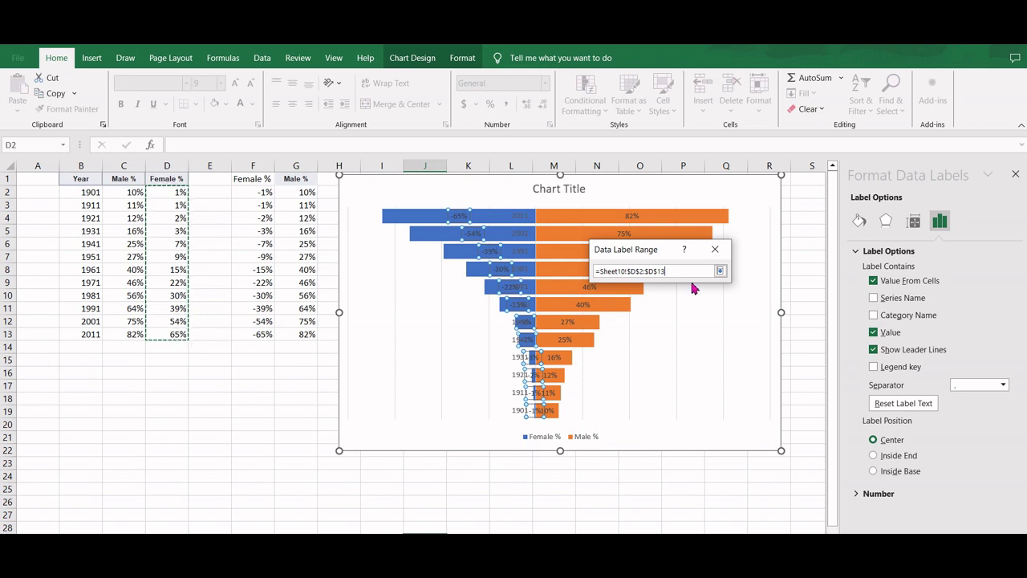
left_click(721, 272)
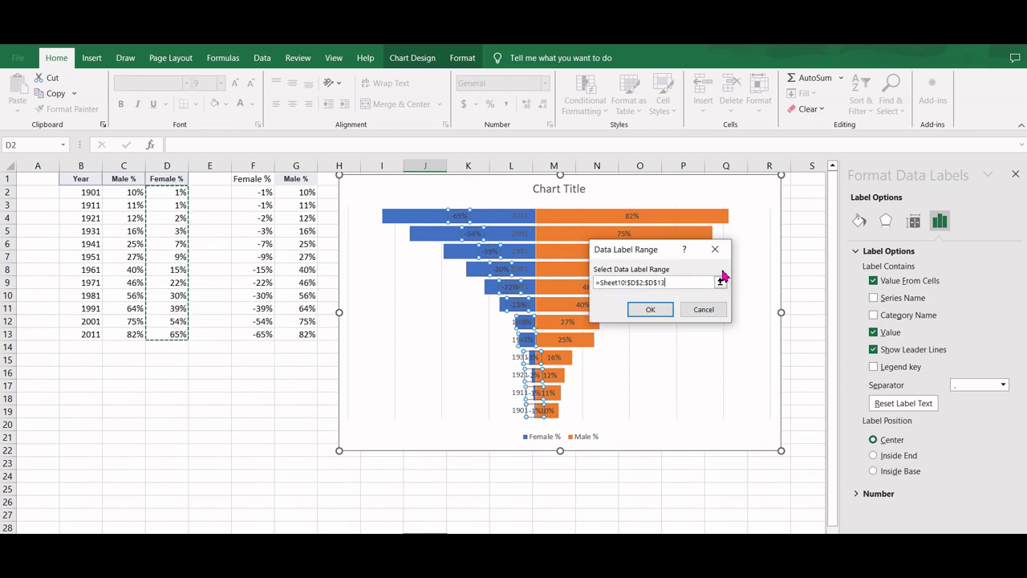
left_click(659, 311)
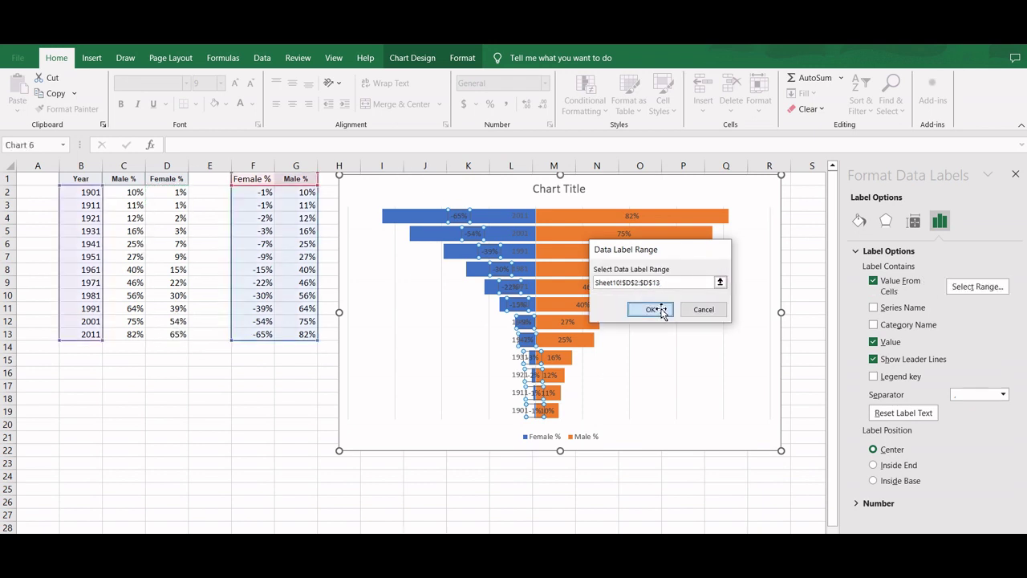
left_click(875, 342)
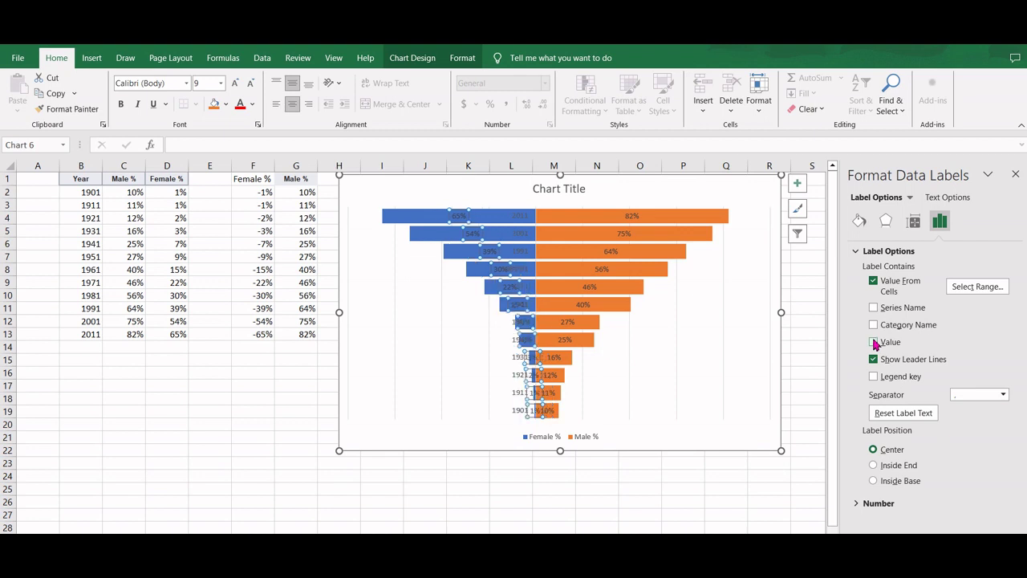
left_click(1017, 175)
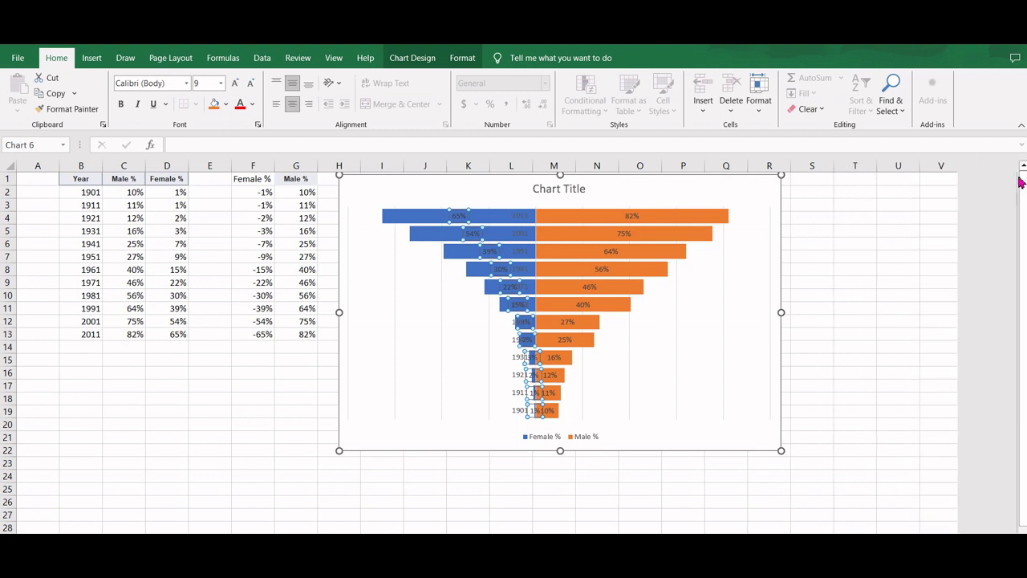
left_click(859, 391)
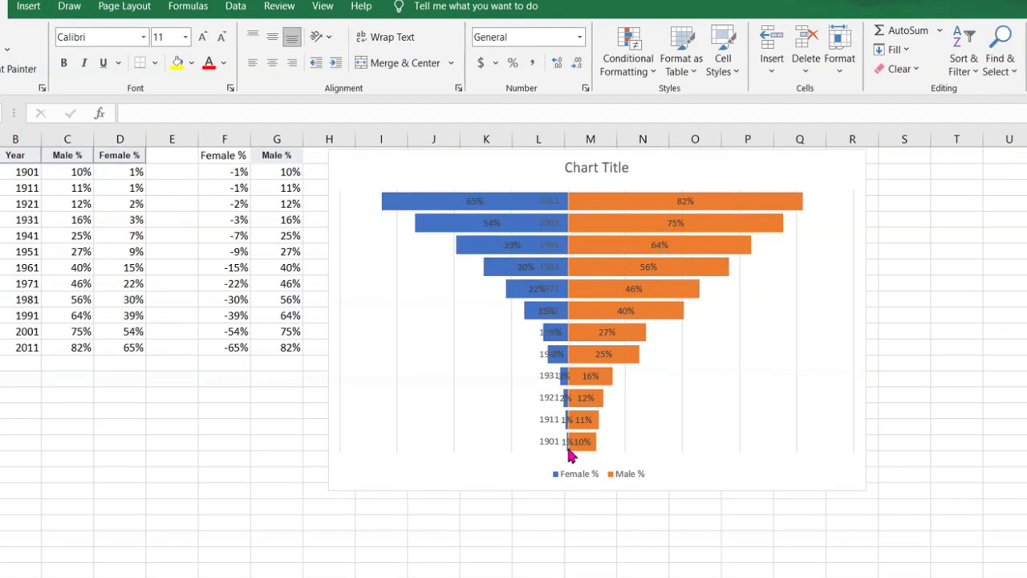
Step: Set the year axis Label Position to Low in Format Axis
left_click(544, 412)
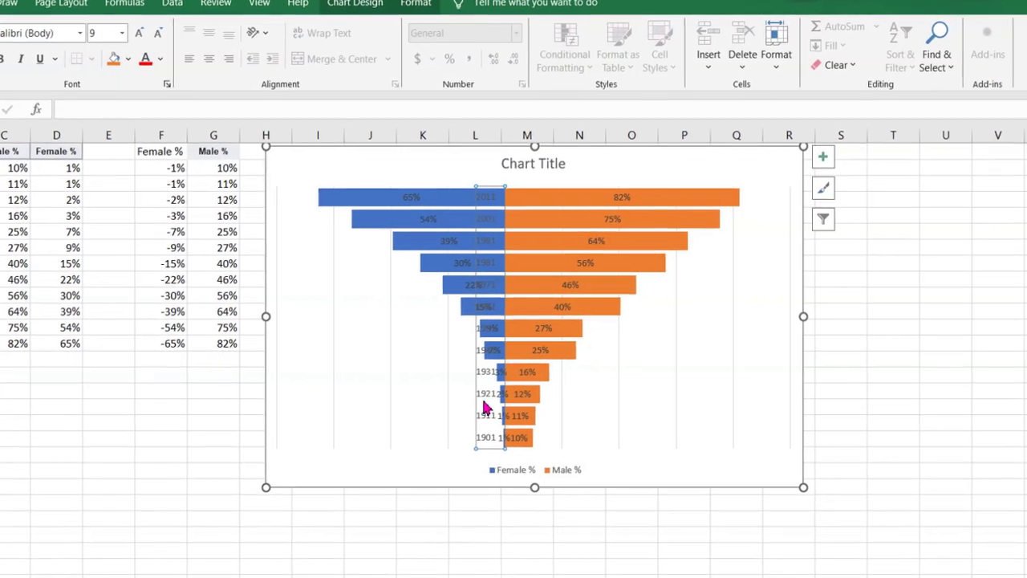
right_click(511, 411)
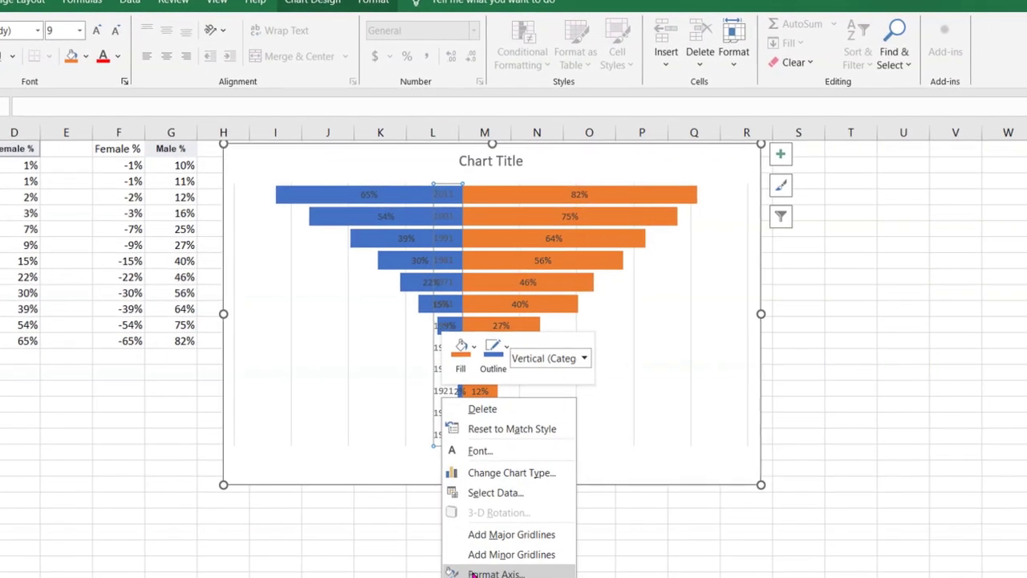
left_click(472, 573)
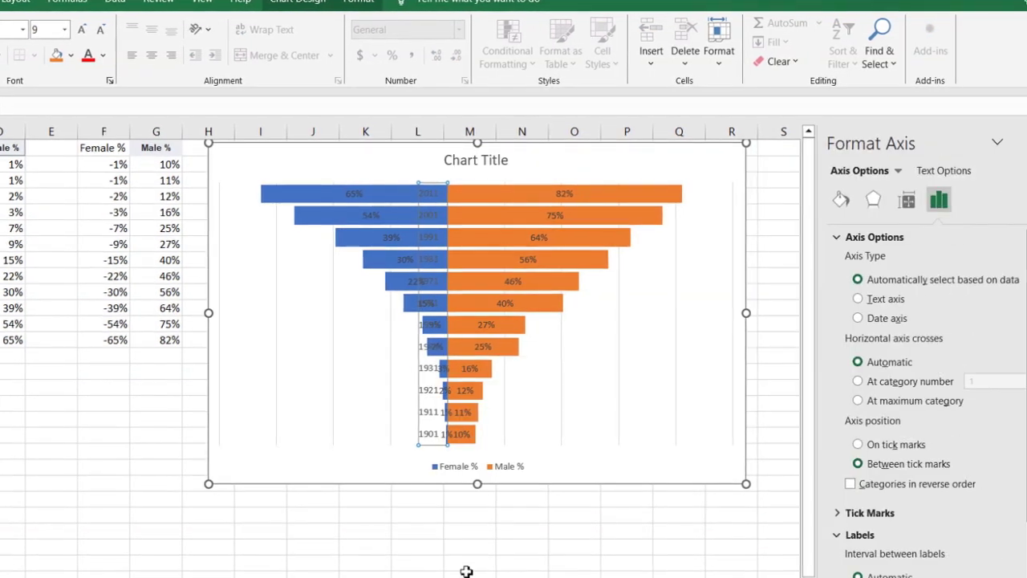
scroll(923, 361, "down", 3)
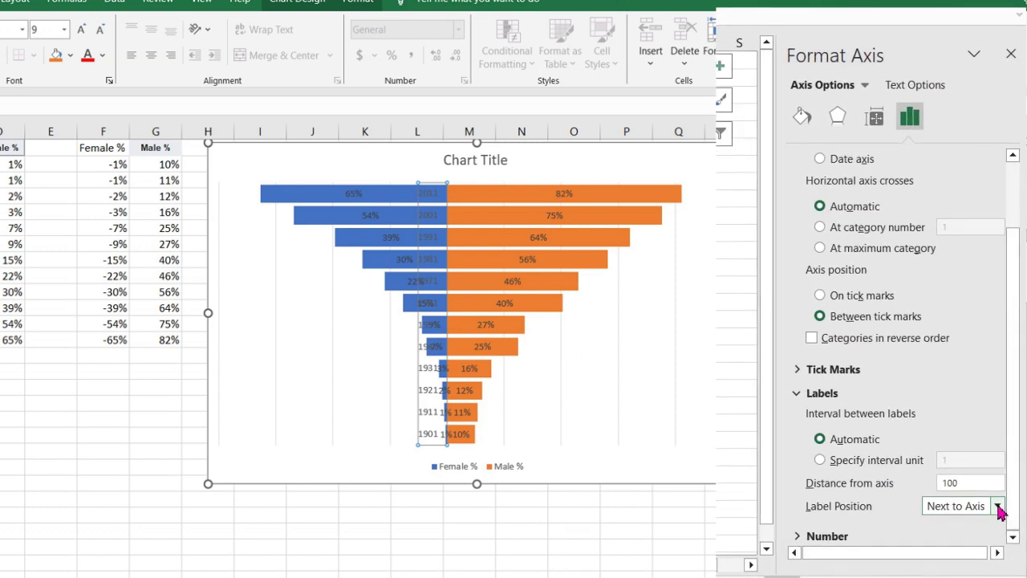
left_click(1000, 506)
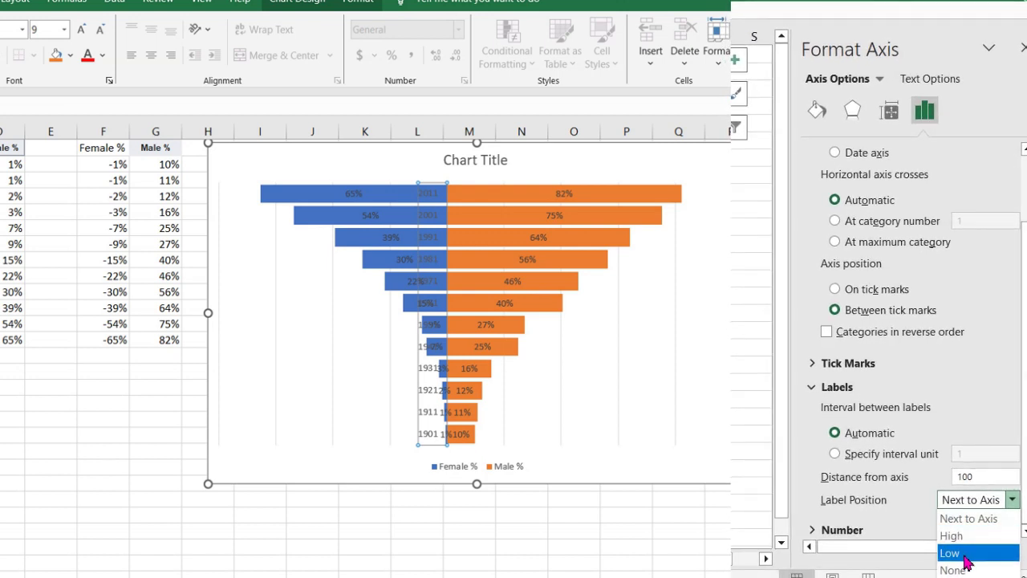
left_click(965, 559)
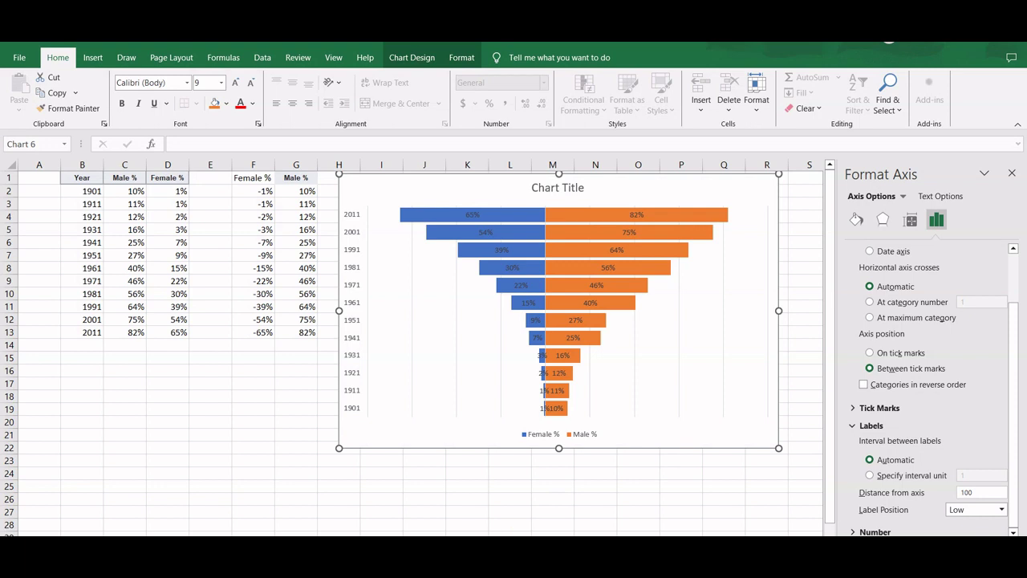
left_click(596, 512)
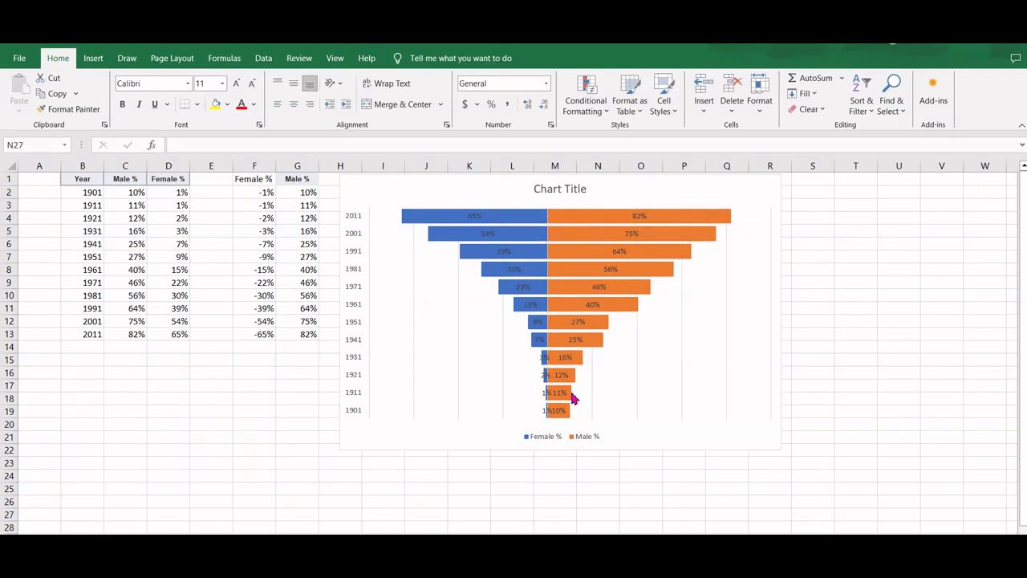
Step: Fill the Male % bars with light orange
left_click(650, 275)
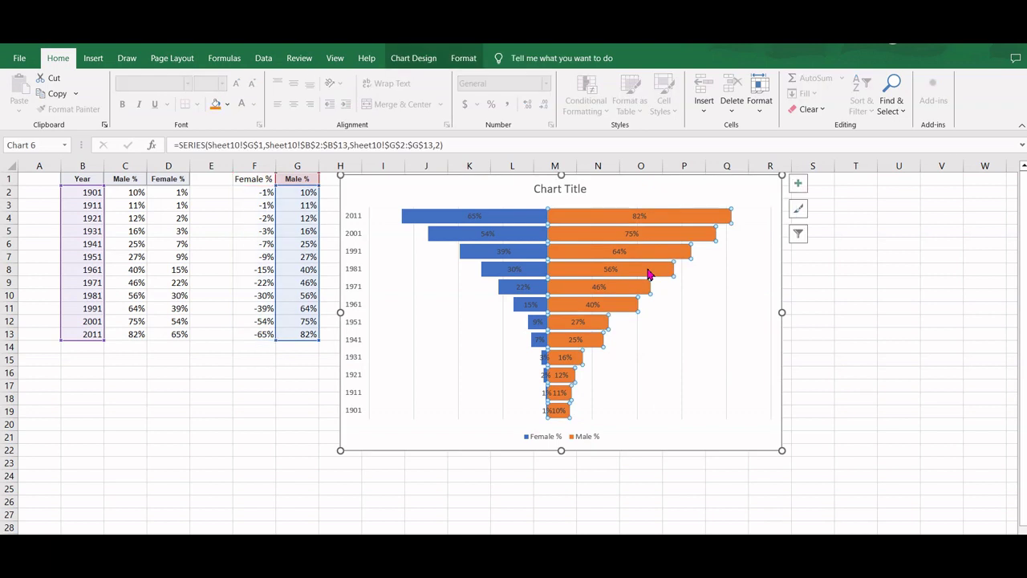
right_click(649, 274)
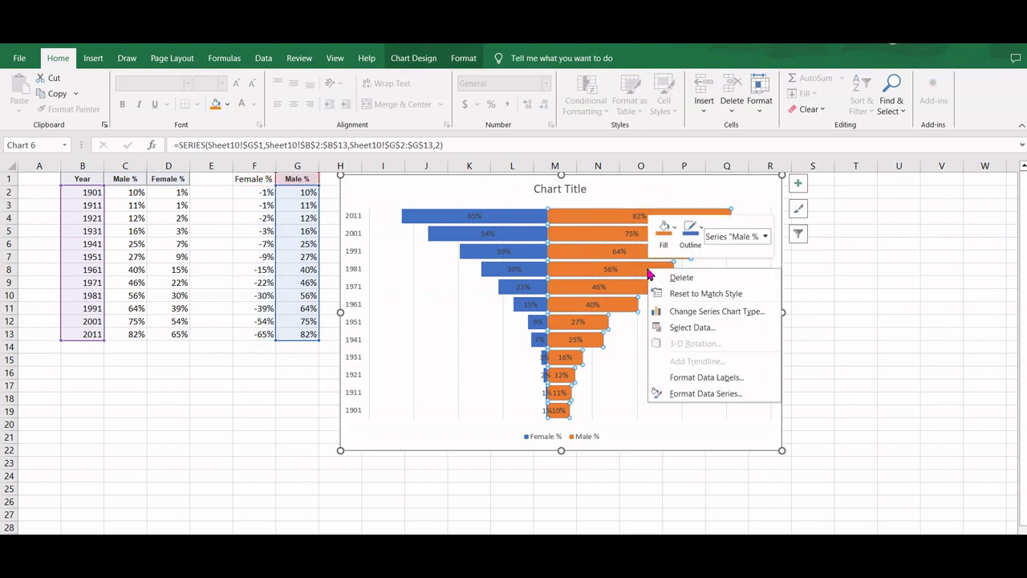
left_click(673, 234)
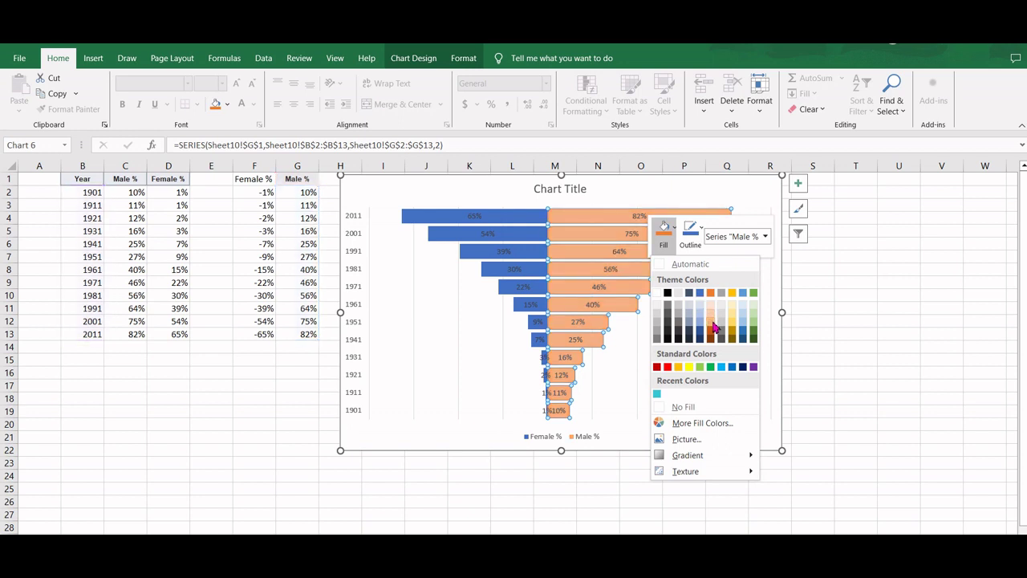
left_click(711, 318)
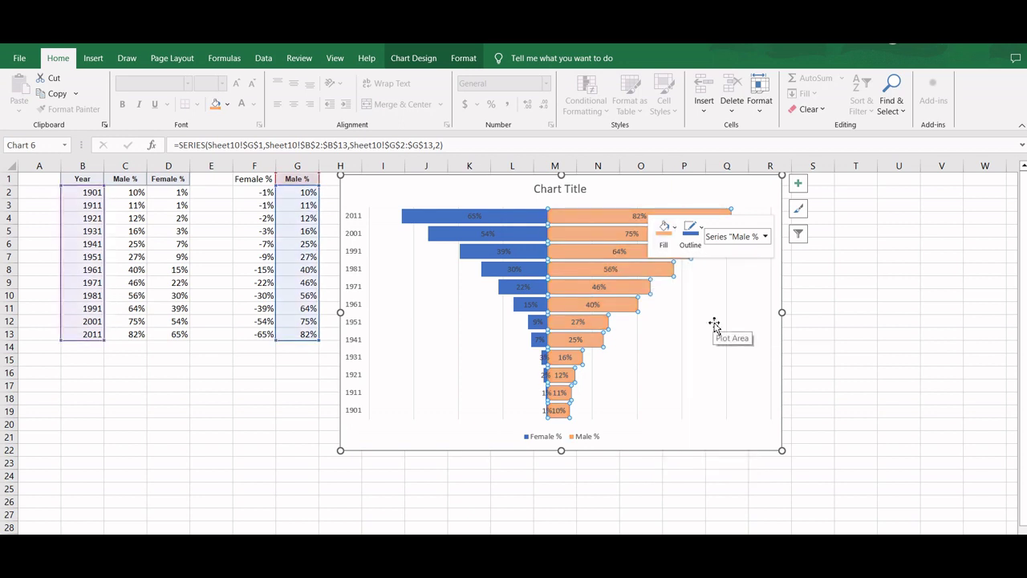
left_click(714, 324)
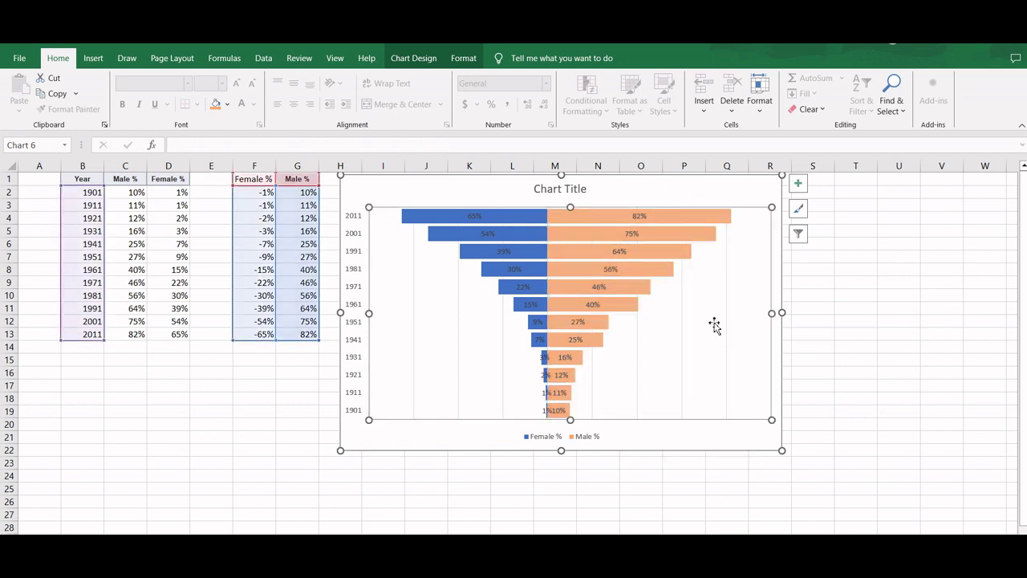
Step: Fill the Female % bars with light blue
left_click(489, 273)
right_click(489, 273)
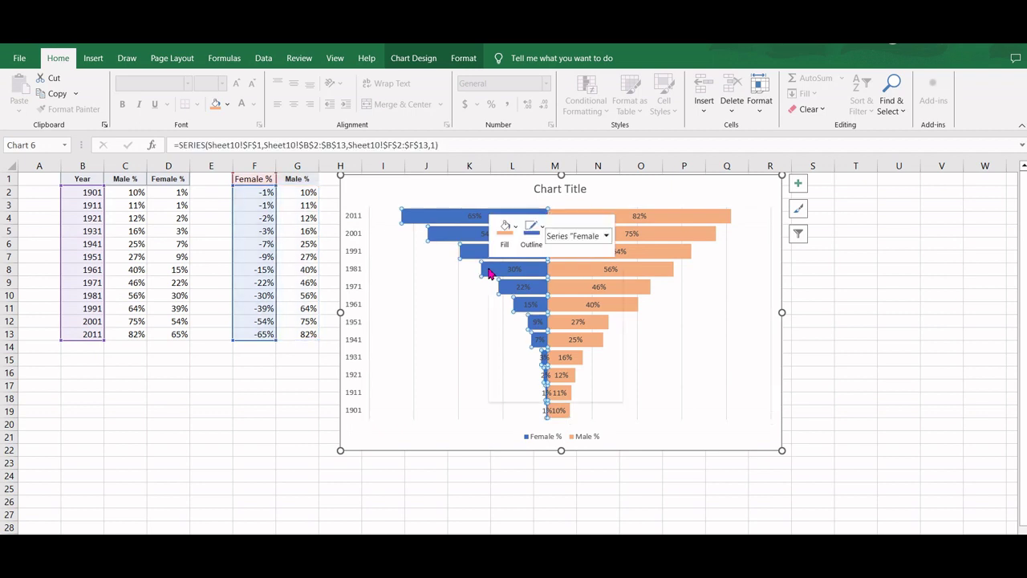
left_click(512, 232)
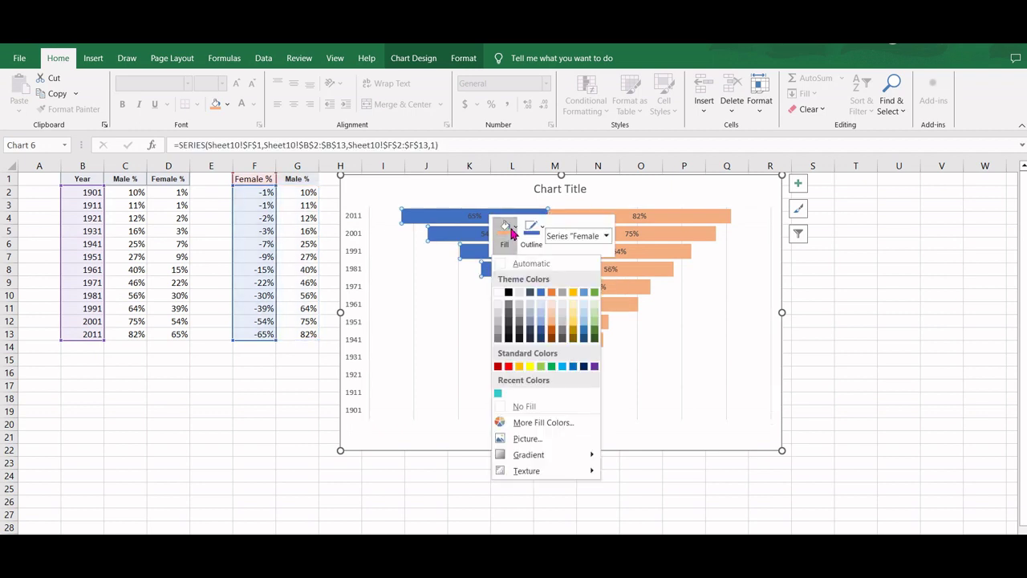
left_click(542, 327)
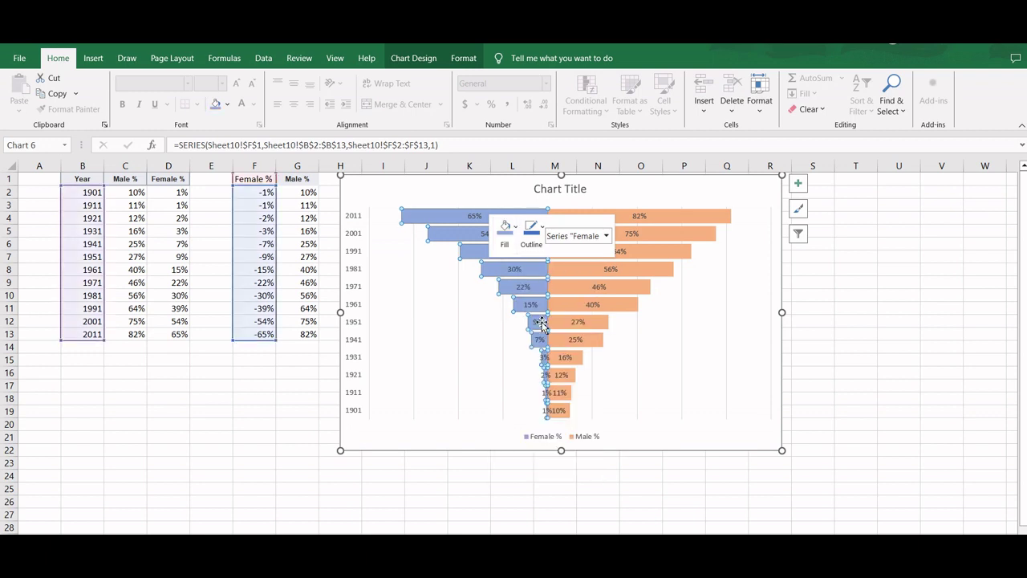
left_click(703, 382)
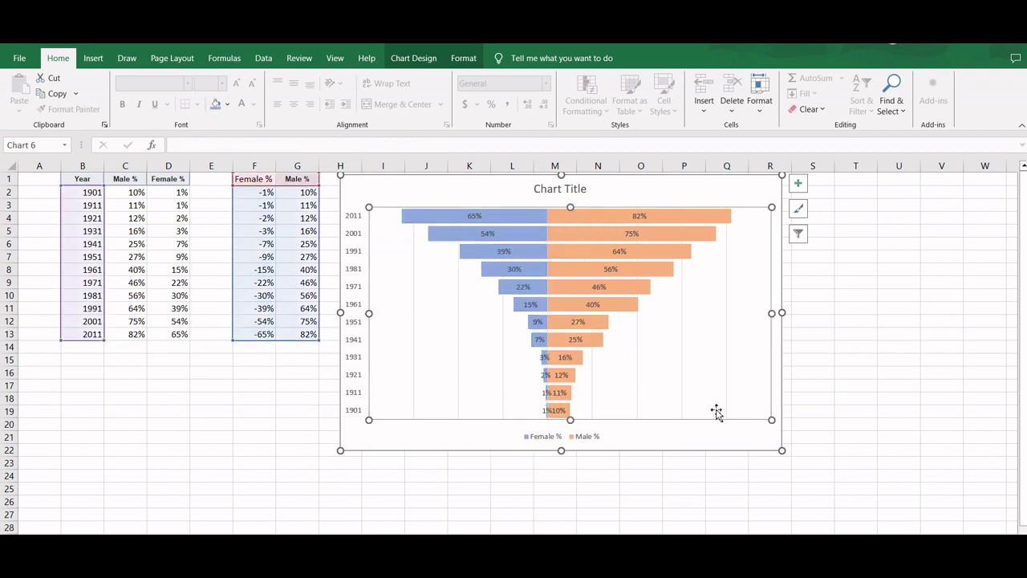
left_click(736, 440)
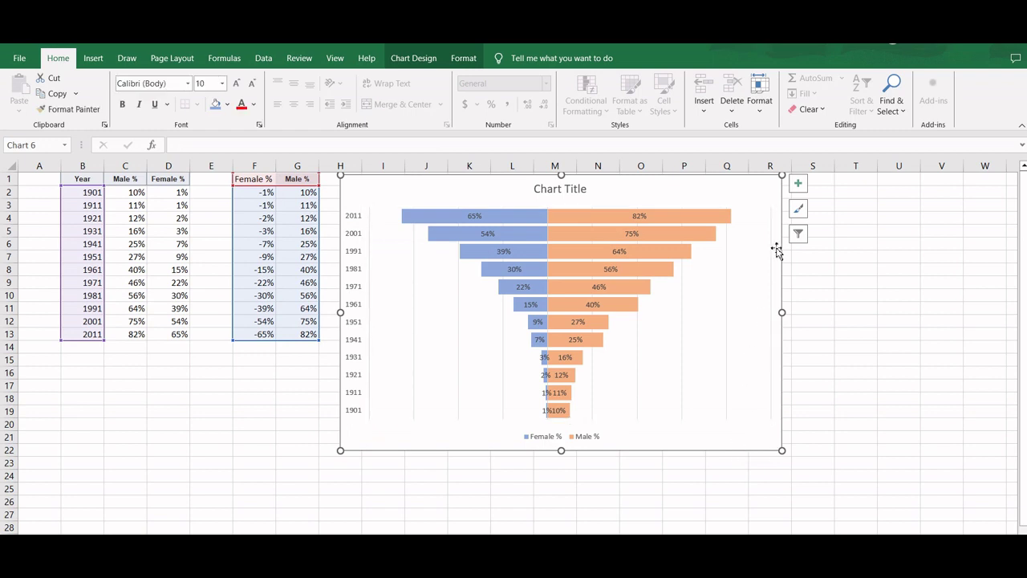
Step: Uncheck Gridlines and Chart Title in the Chart Elements list
left_click(798, 186)
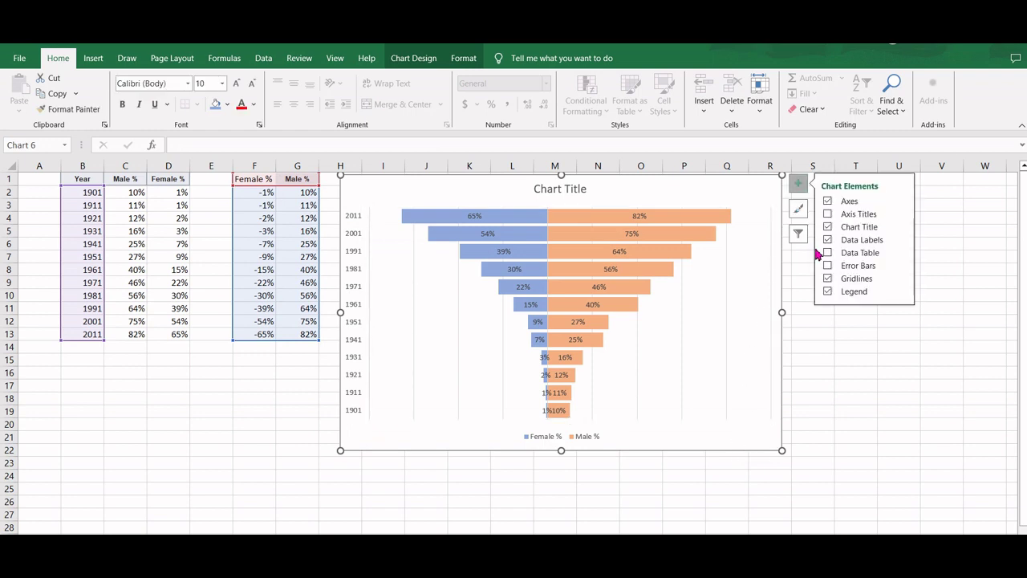
left_click(829, 280)
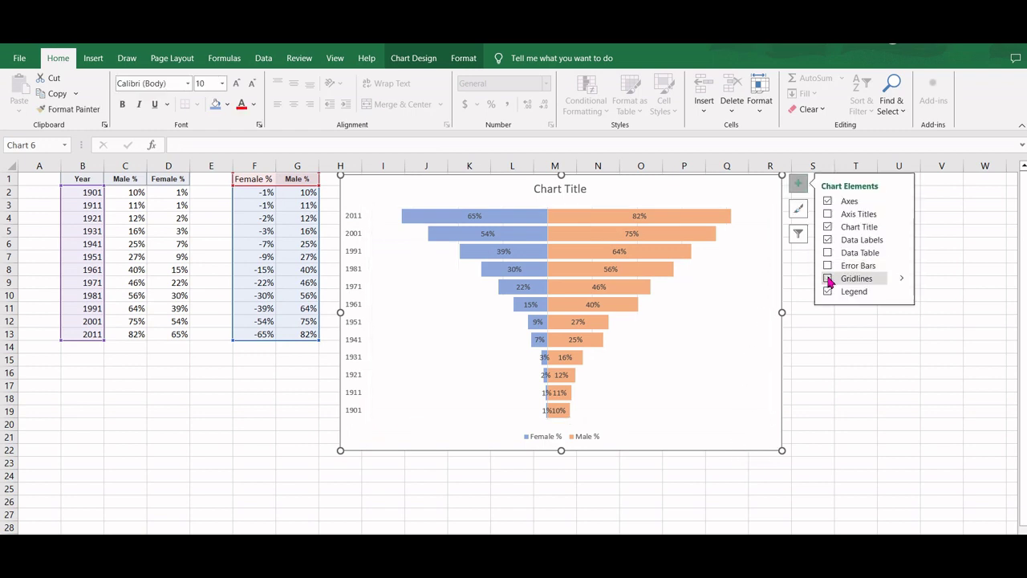
left_click(829, 228)
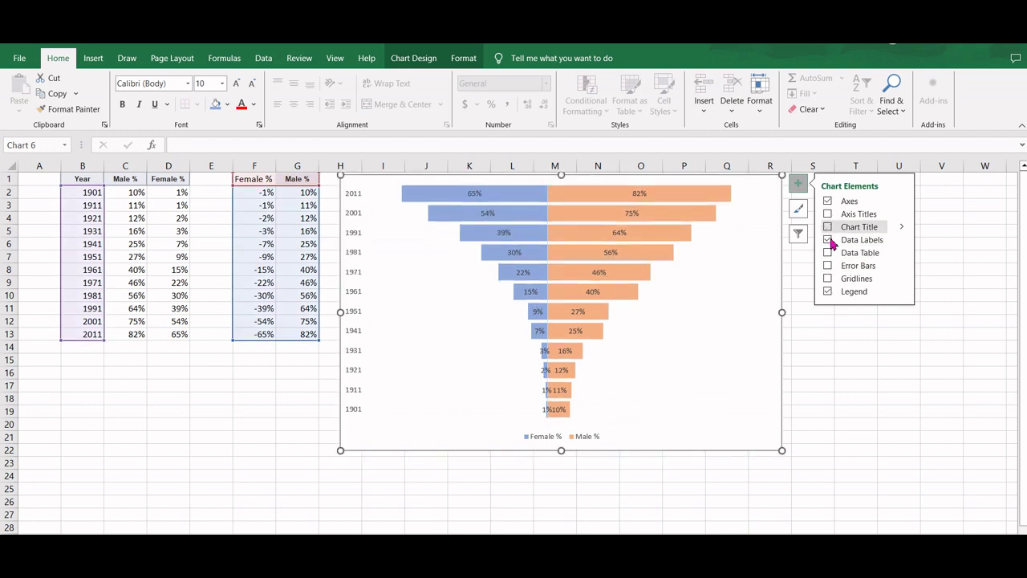
left_click(855, 372)
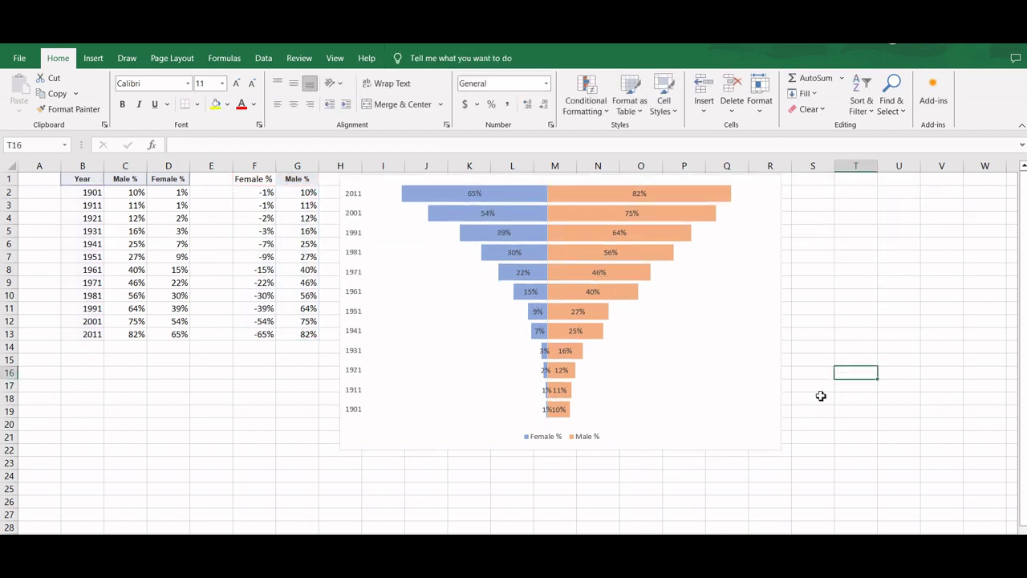